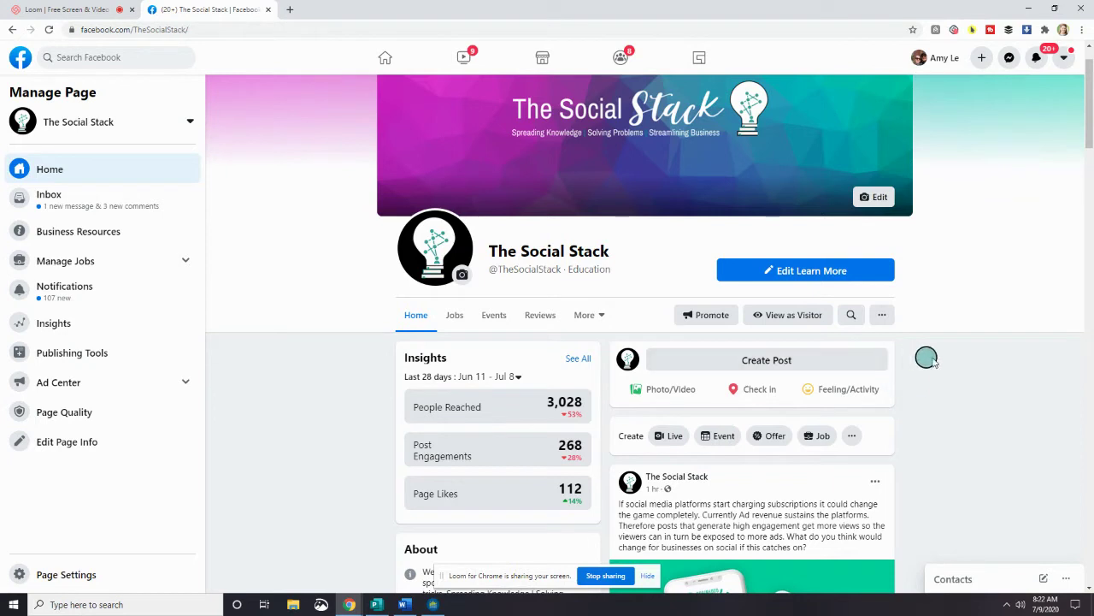
scroll(992, 378, down, 1)
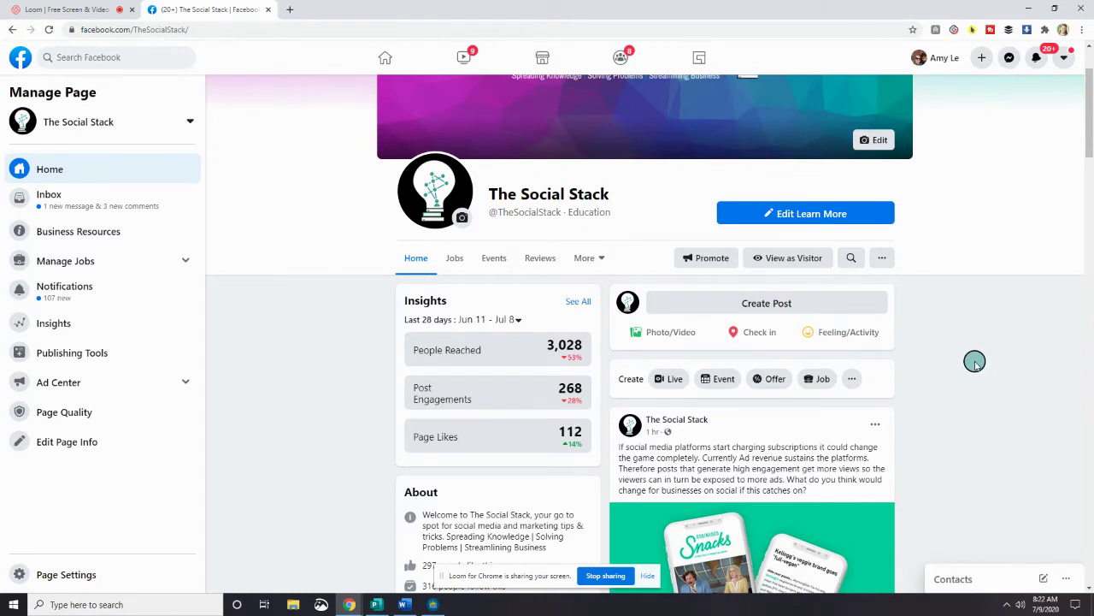
scroll(975, 361, down, 1)
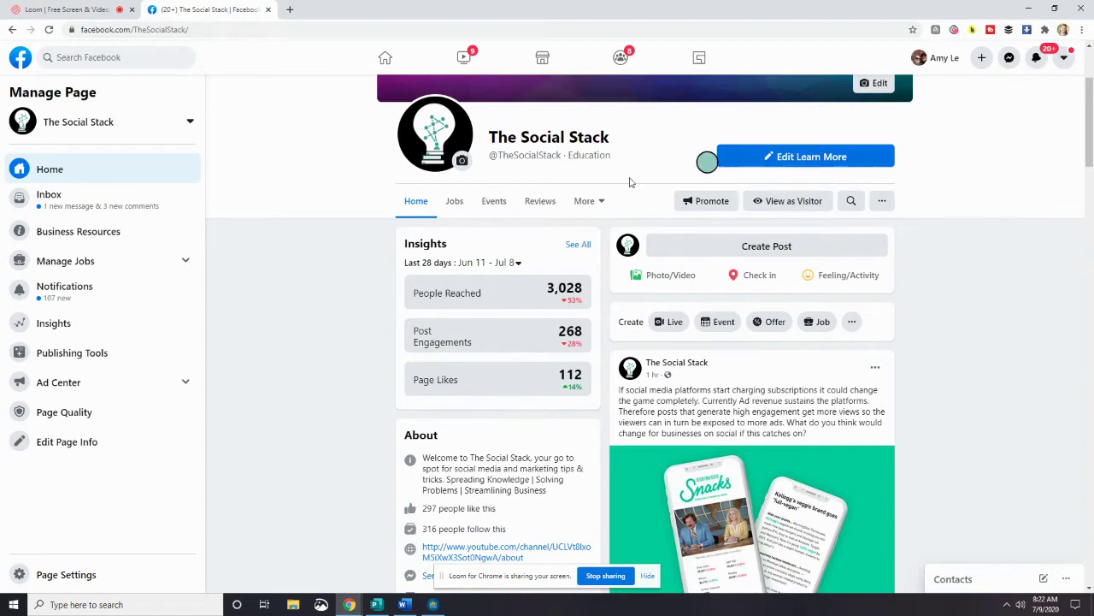
scroll(1001, 337, up, 2)
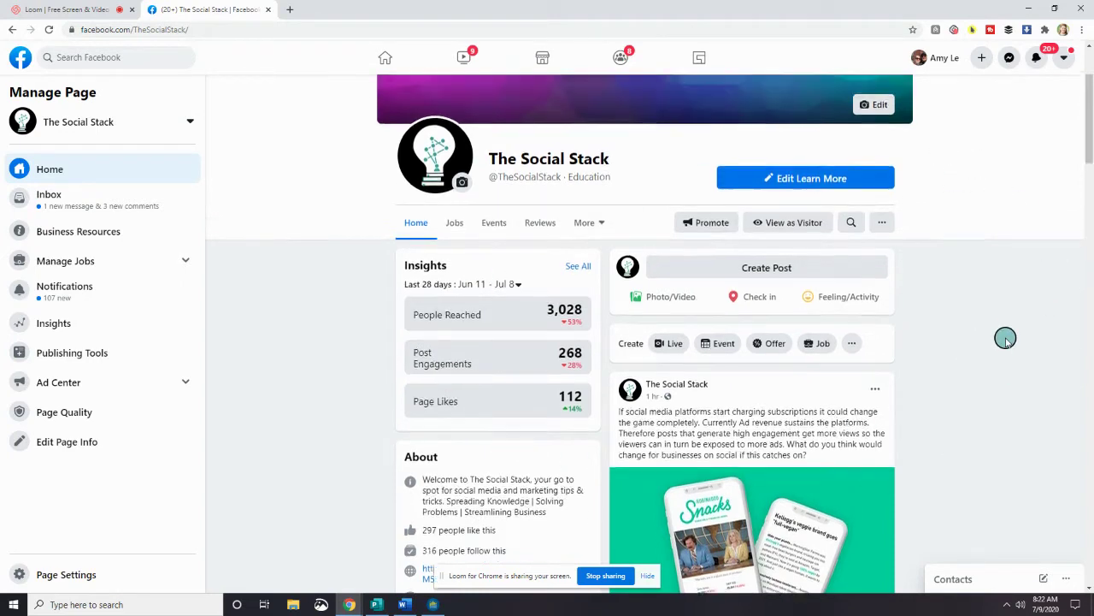
scroll(1006, 339, down, 2)
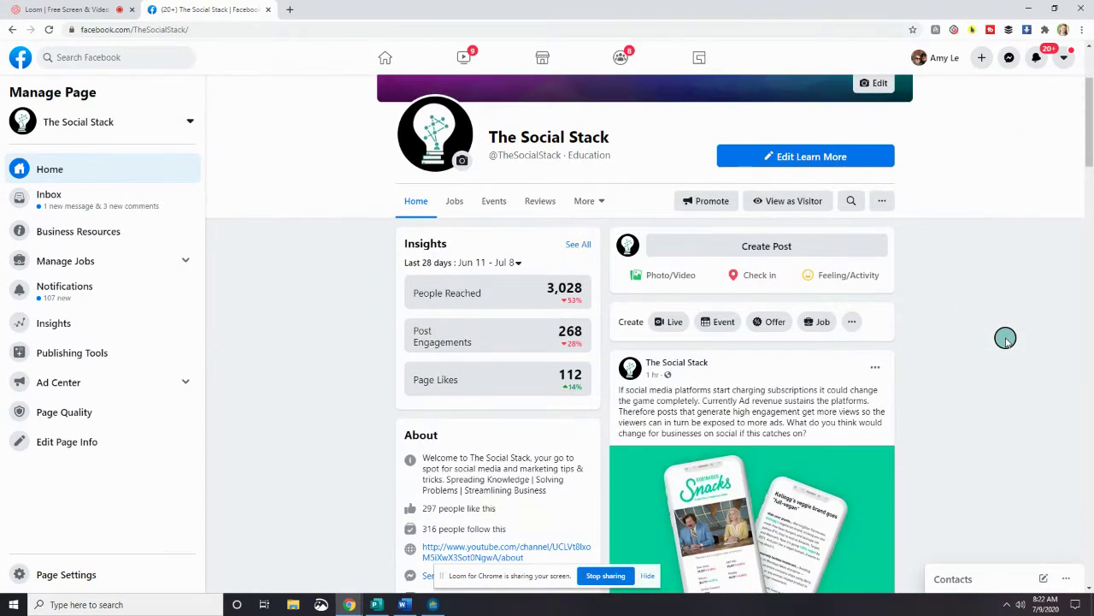
scroll(1007, 340, up, 1)
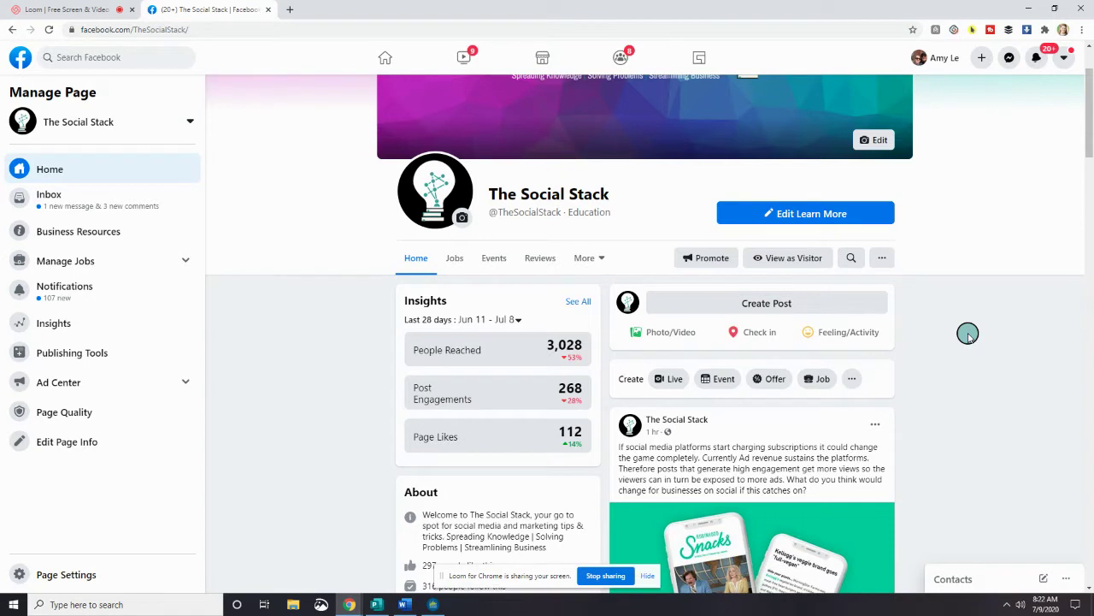
Start a new post on The Social Stack page with the prepared introduction text and the Social Stack logo video
click(828, 304)
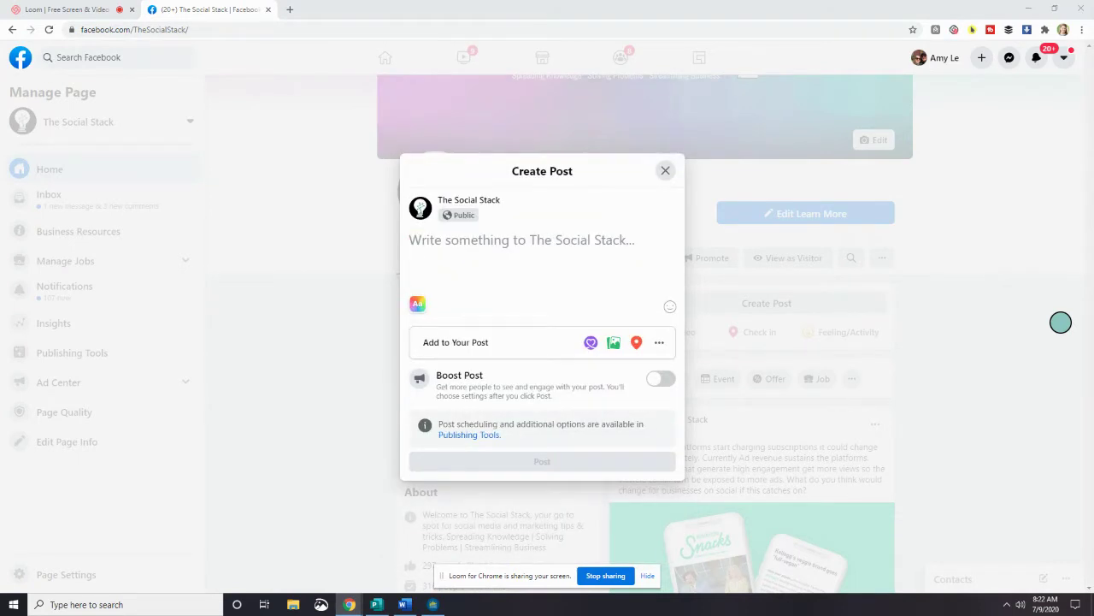
click(579, 240)
text(On this page you will learn about social media,  marketing, event marketing & best practices for all of them. My goal is to bring ability and insight into your world and that your business thrives because of it!  I'm Amy Stack, and connecting people runs in my blood.  I have been sharing my friend's gifts for as long as I can remember and social media has increased my reach exponentially. My experience is a culmination of theatre, retail, fashion design, event planning, food & beverage, direct sales, real estate & of course marketing. After several requests for on demand training I decided to launch my own YouTube Channel.  My current full time gig is Marketing Coordinator at Keller Williams Premiere Properties where I run the social presence for my office, teach weekly on marketing tactics, portals, & strategies, and create print and digital materials for my agents. When you boil it down, I tell our story & teach others to tell their as well!)
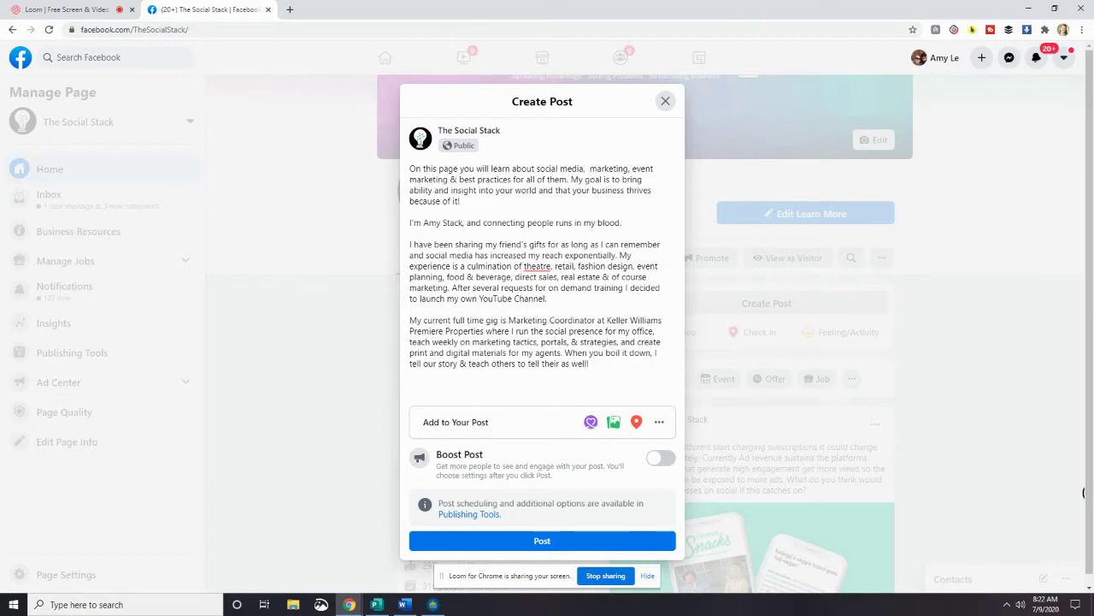
Remove the extra blank lines above the closing line "Thank you for checking it out" in the post draft
click(548, 363)
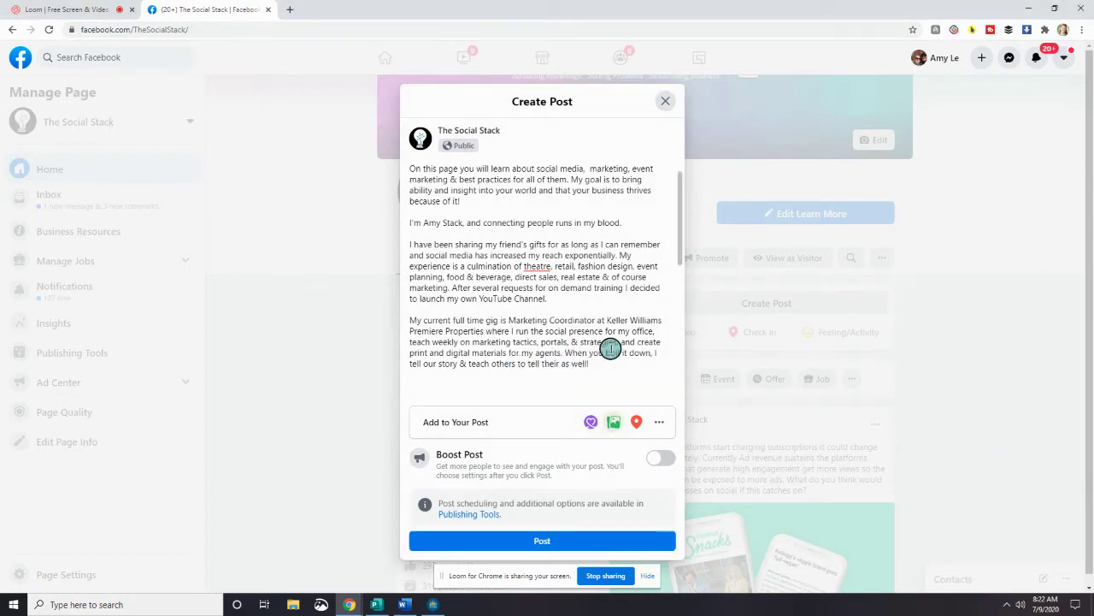
scroll(611, 348, down, 6)
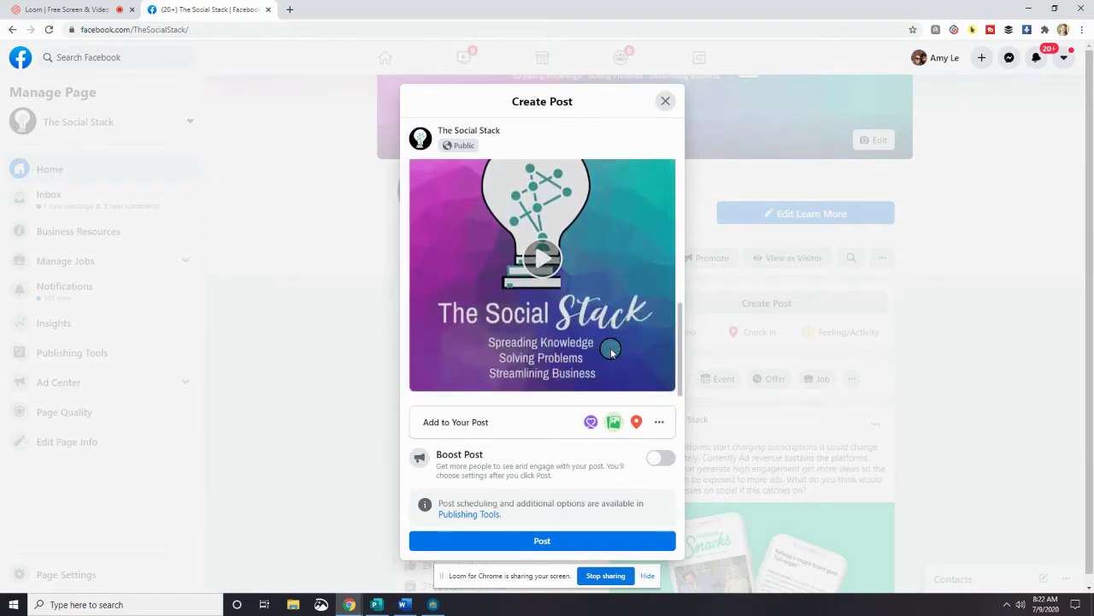
scroll(610, 348, up, 5)
scroll(610, 348, down, 3)
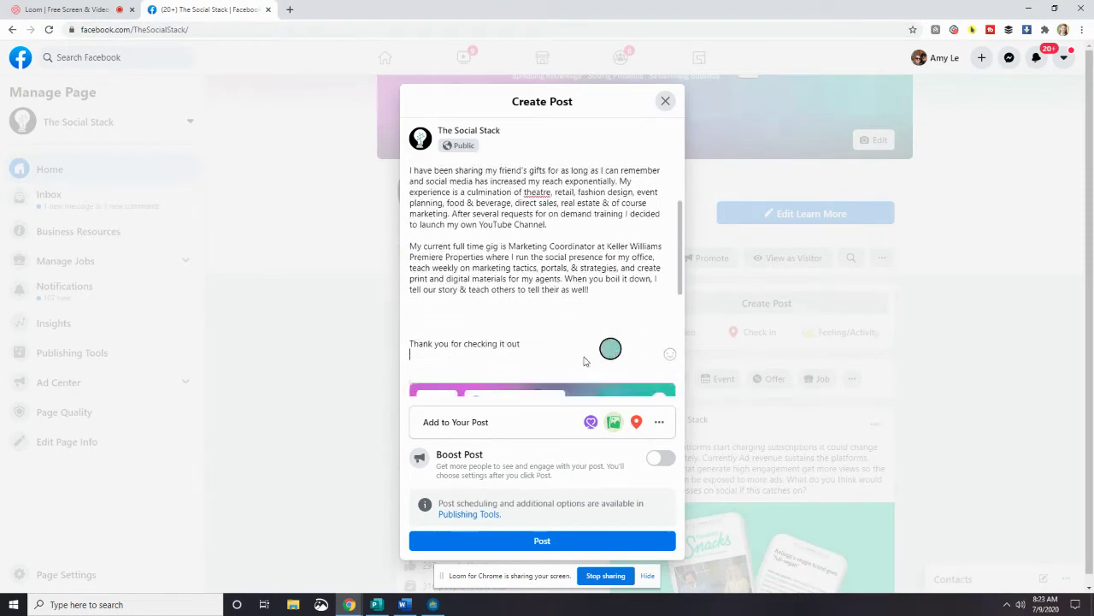
click(436, 295)
key(BackSpace)
key(BackSpace)
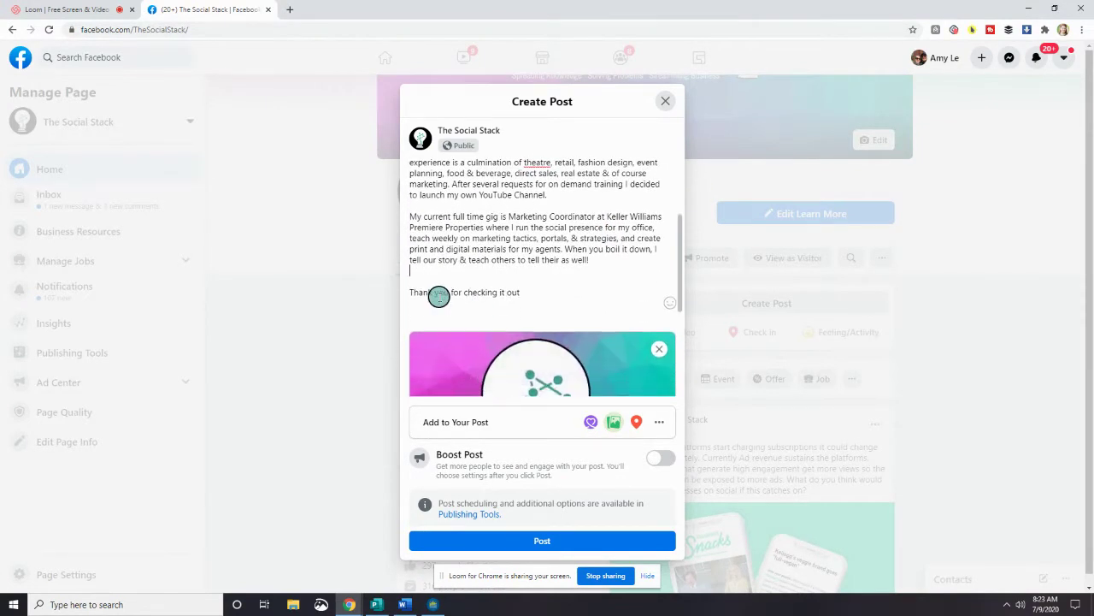
key(BackSpace)
Add the greeting "Welcome to the Social Stack!" above the mission statement, separated from it by a blank line
scroll(581, 211, up, 4)
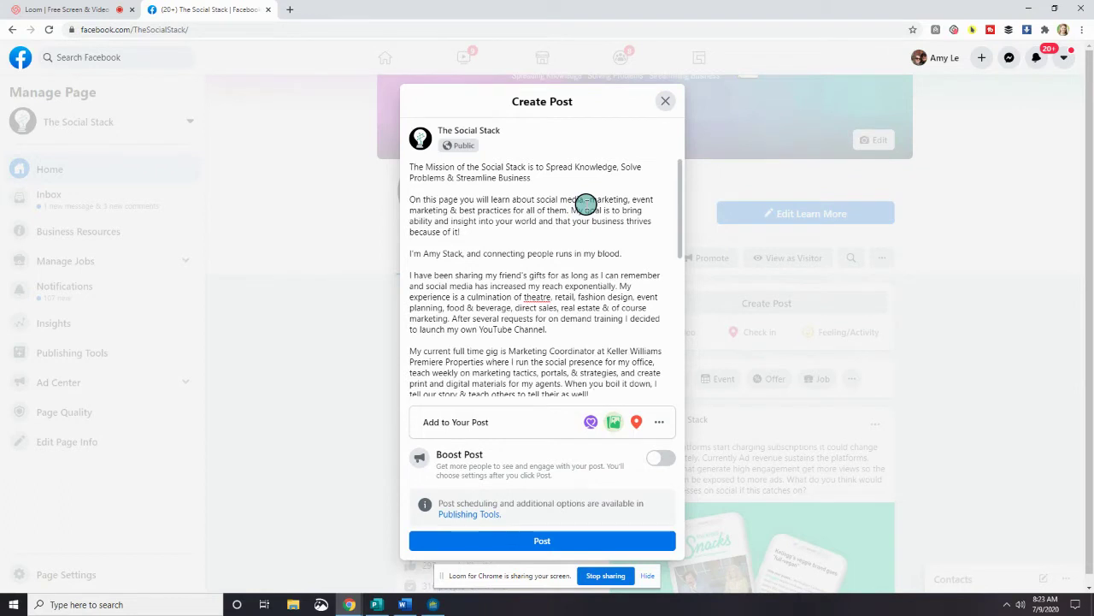
scroll(586, 204, down, 2)
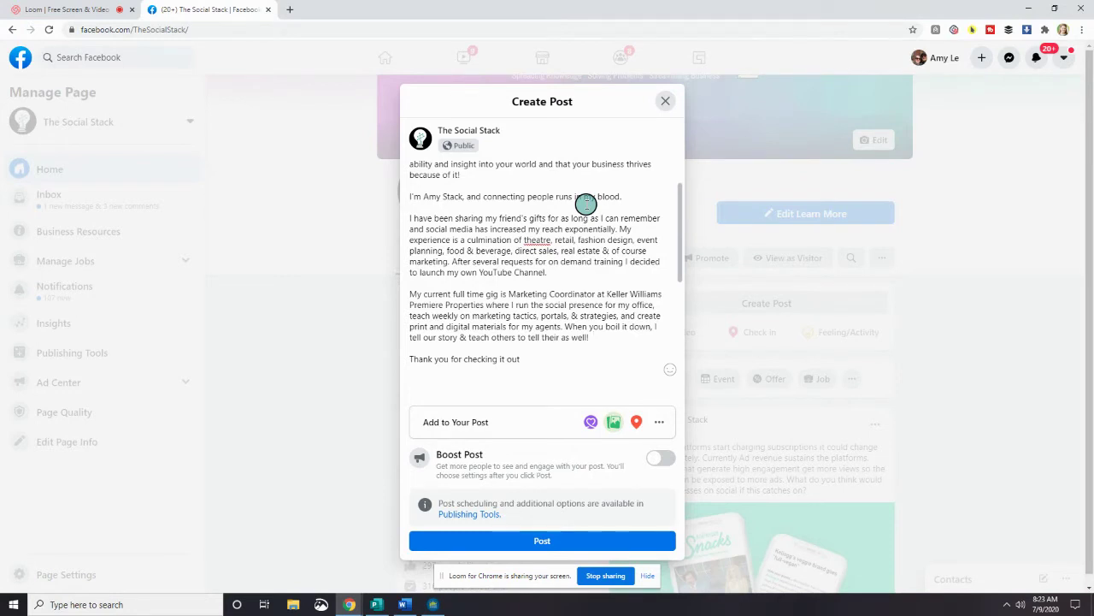
scroll(586, 203, up, 1)
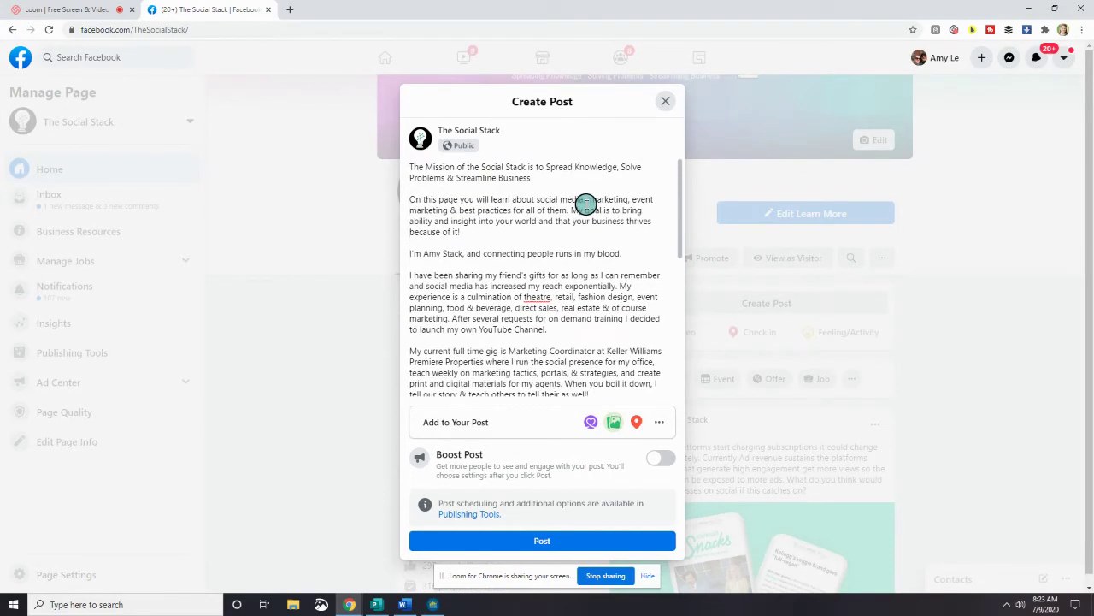
click(413, 168)
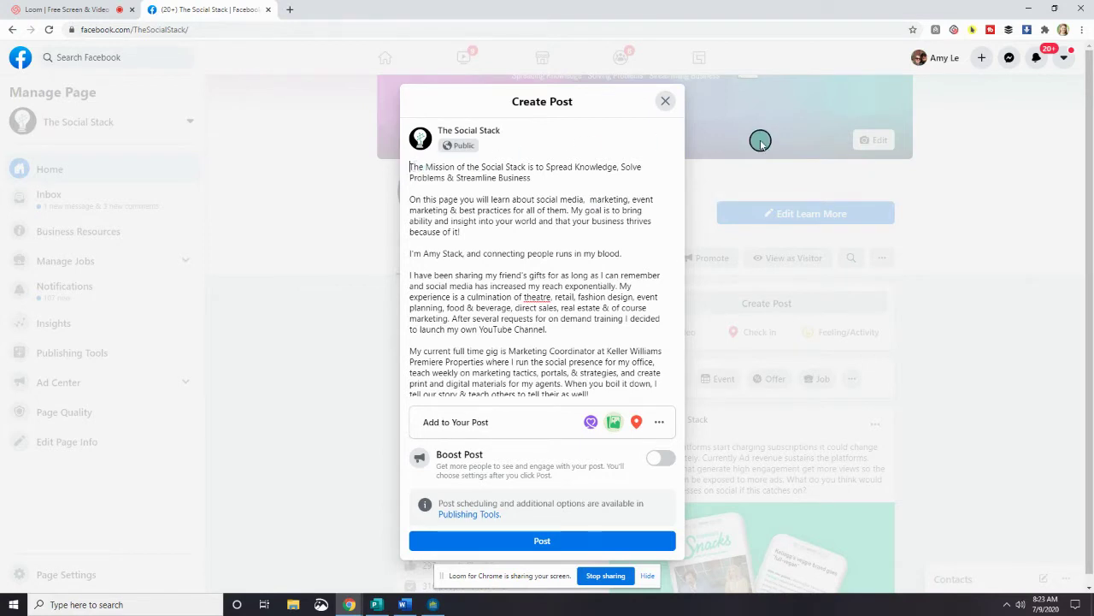
text(Welcome )
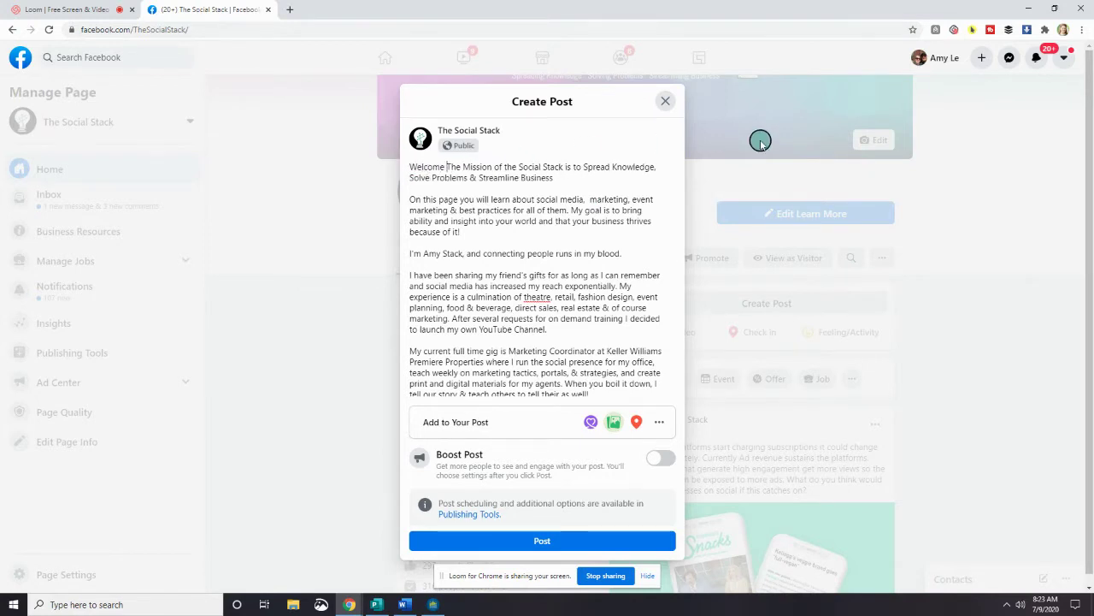
text(to the )
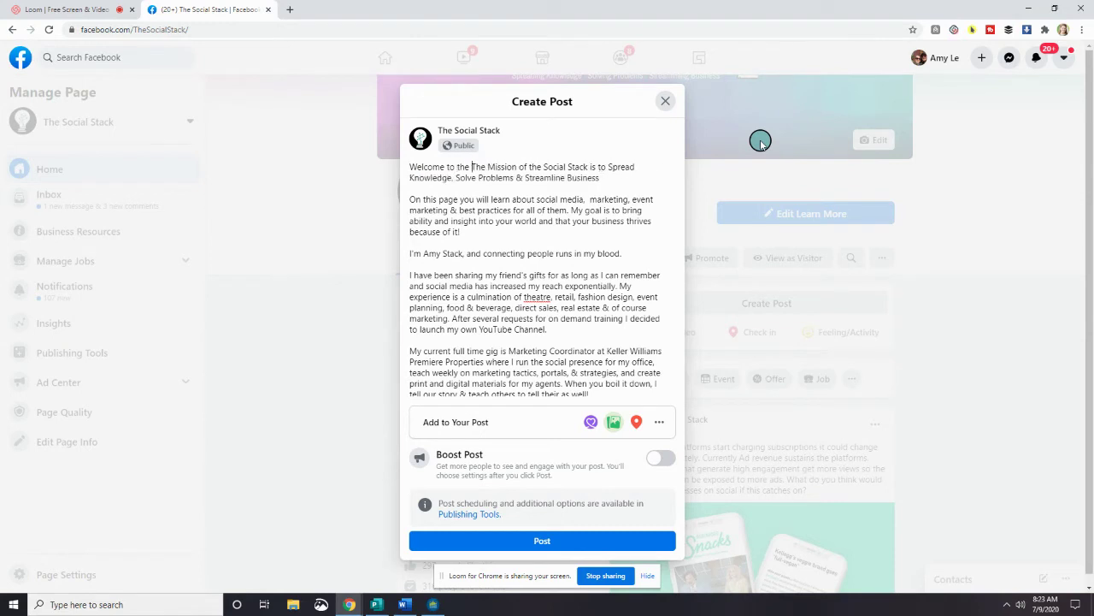
text(Soca)
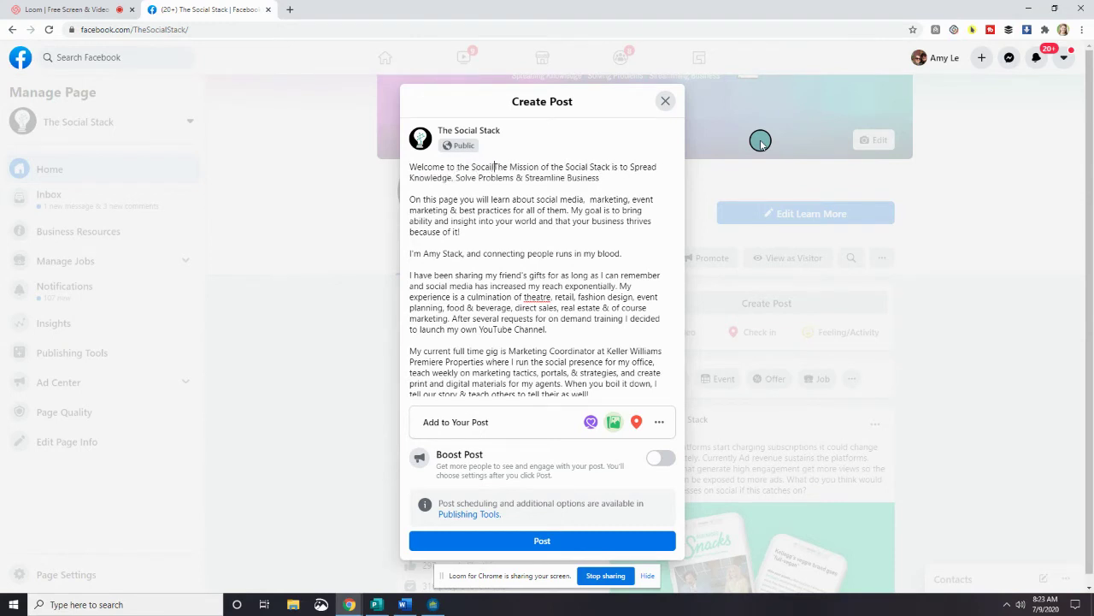
text(il)
key(BackSpace)
key(BackSpace)
key(BackSpace)
text(ial Stack!)
key(Return)
key(Return)
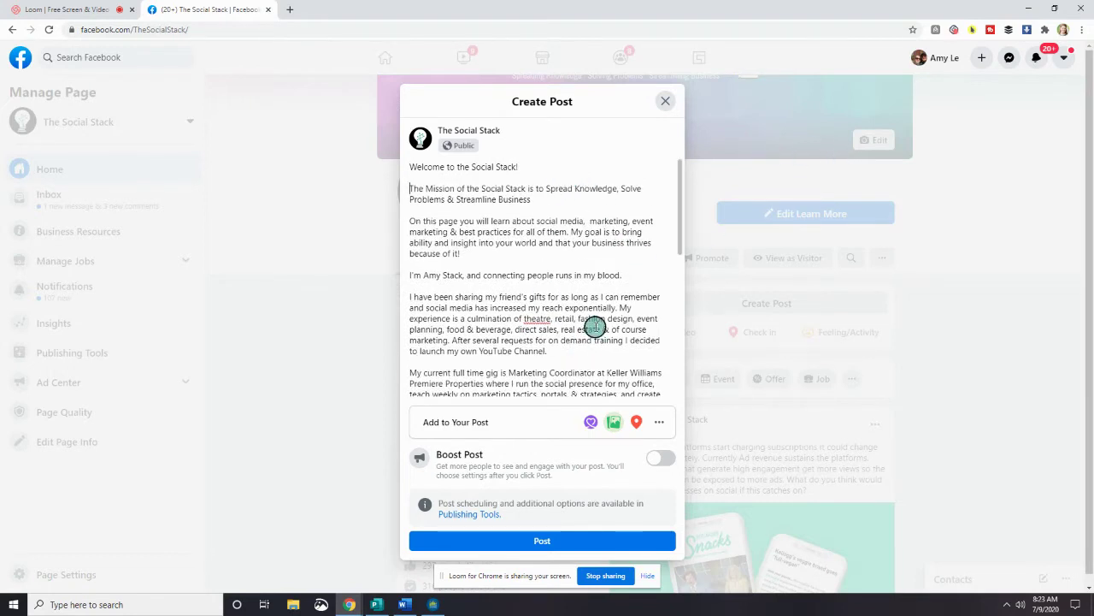
Publish the introduction post and reload the page
scroll(593, 325, down, 6)
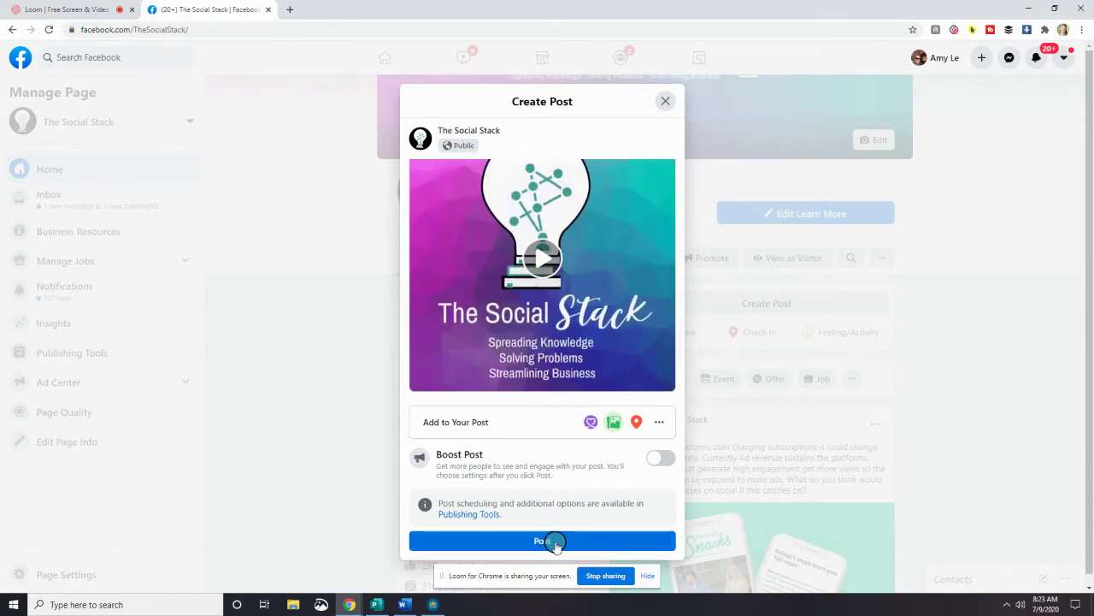
click(554, 541)
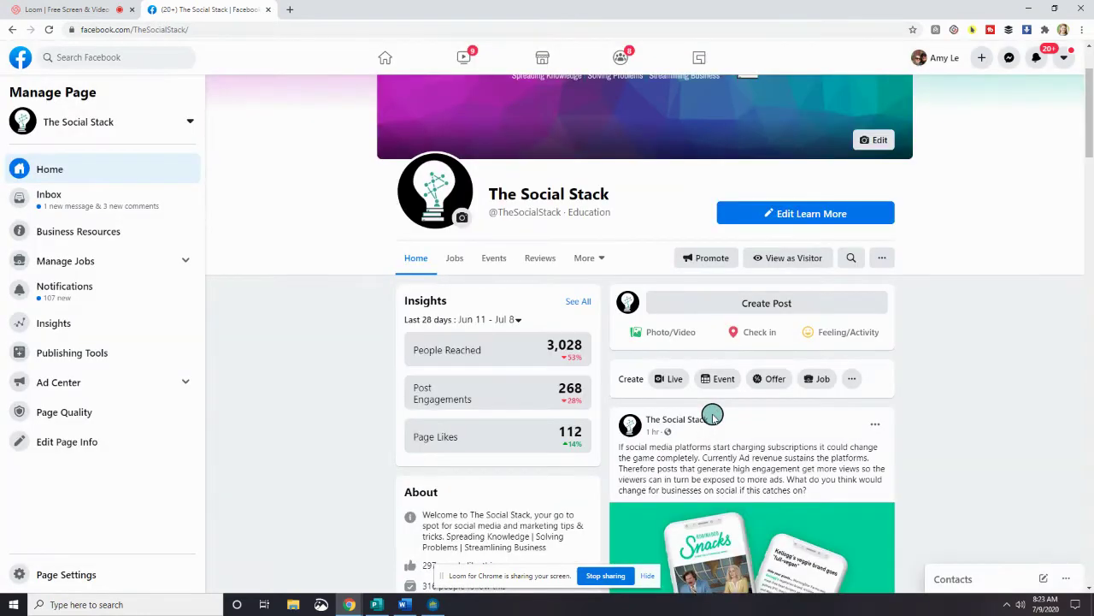
scroll(713, 415, down, 1)
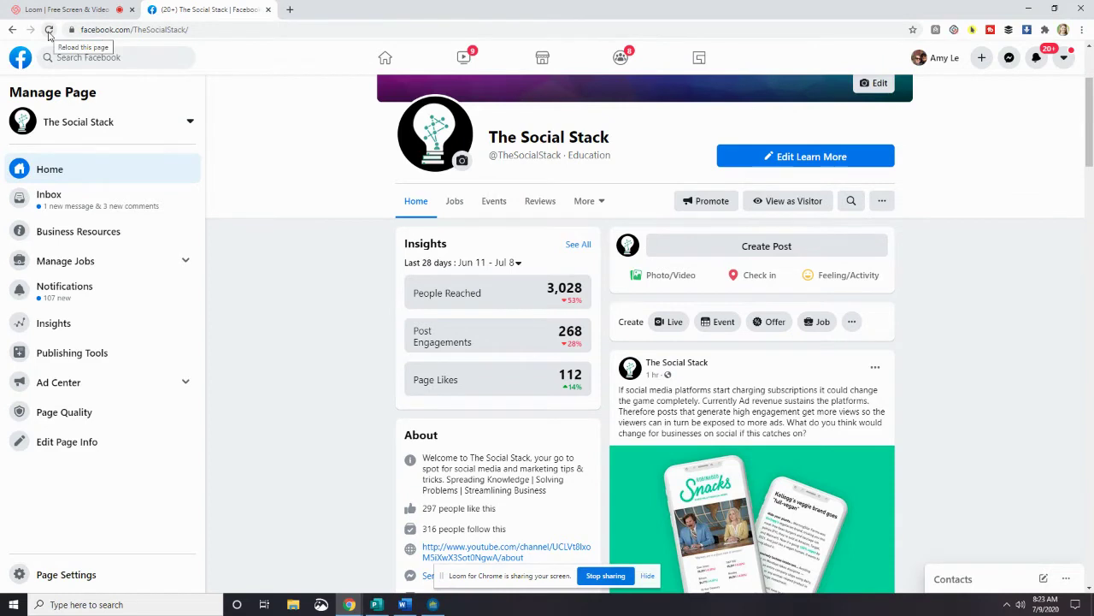
click(48, 30)
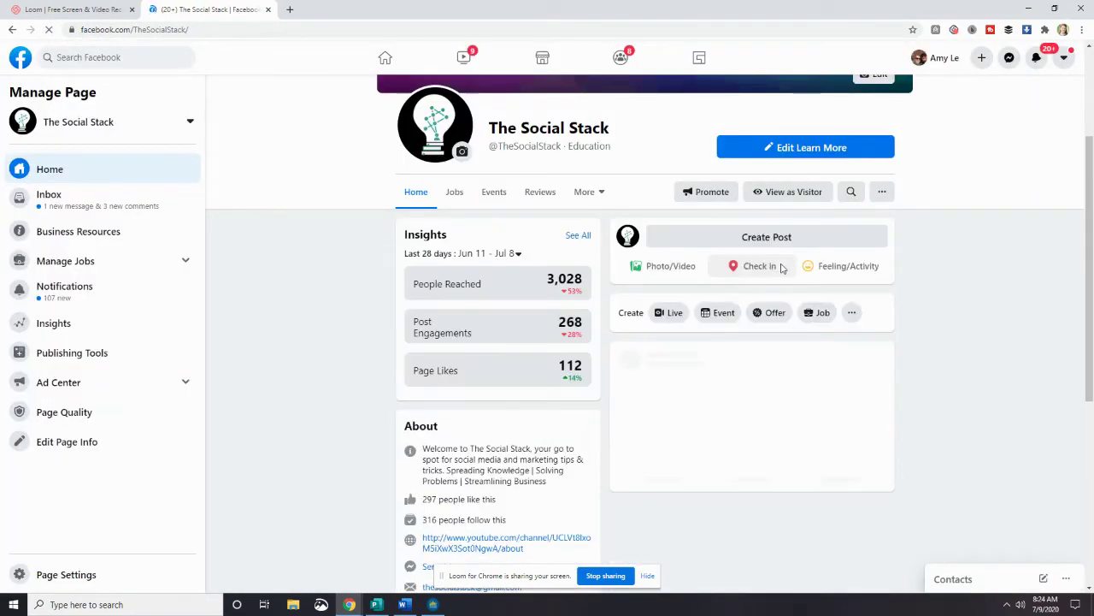
Look for the newly published introduction post in the page's feed, reloading the page between checks
scroll(781, 270, down, 3)
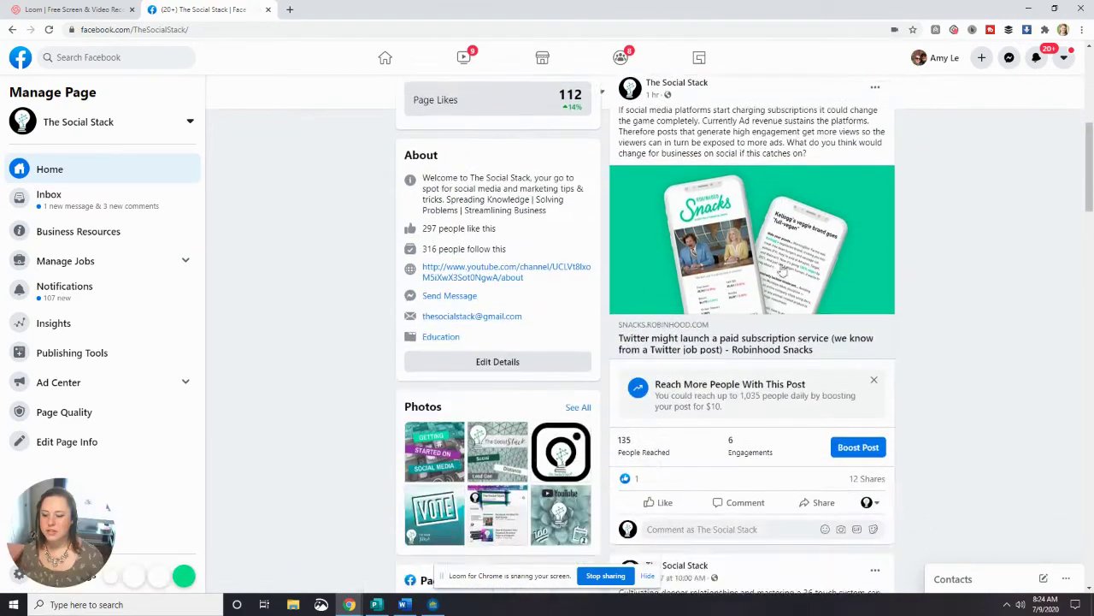
scroll(781, 271, down, 2)
scroll(585, 299, up, 10)
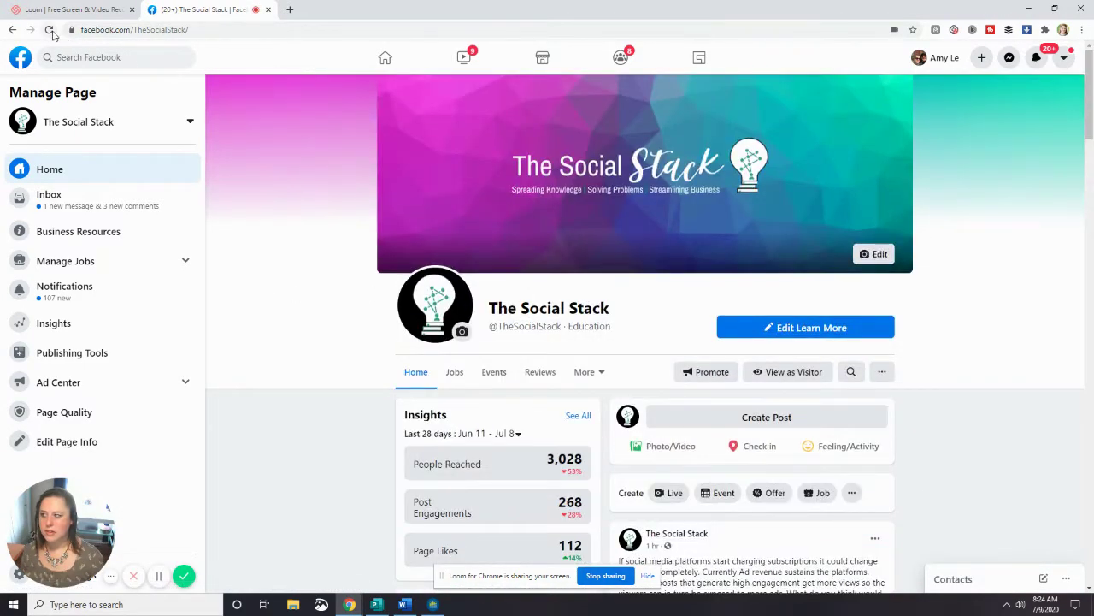
click(49, 30)
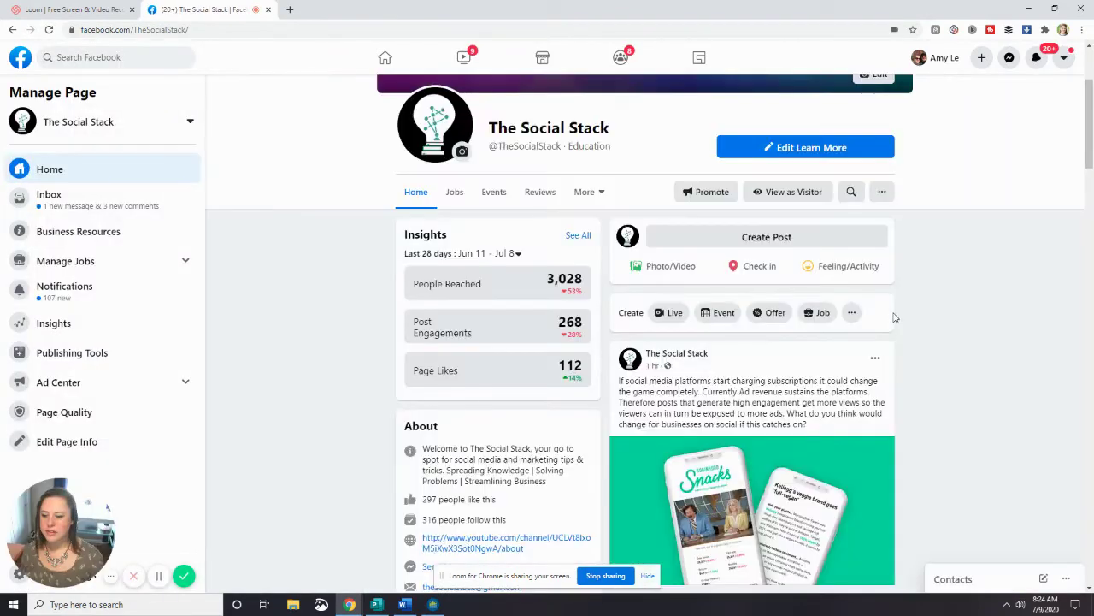
scroll(894, 318, down, 5)
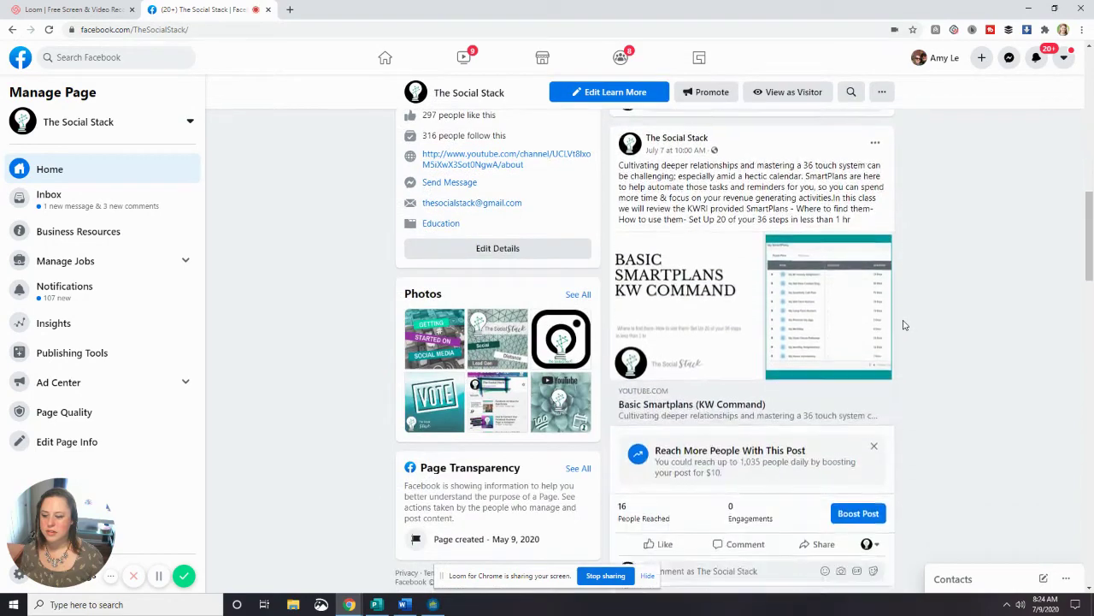
scroll(905, 324, up, 6)
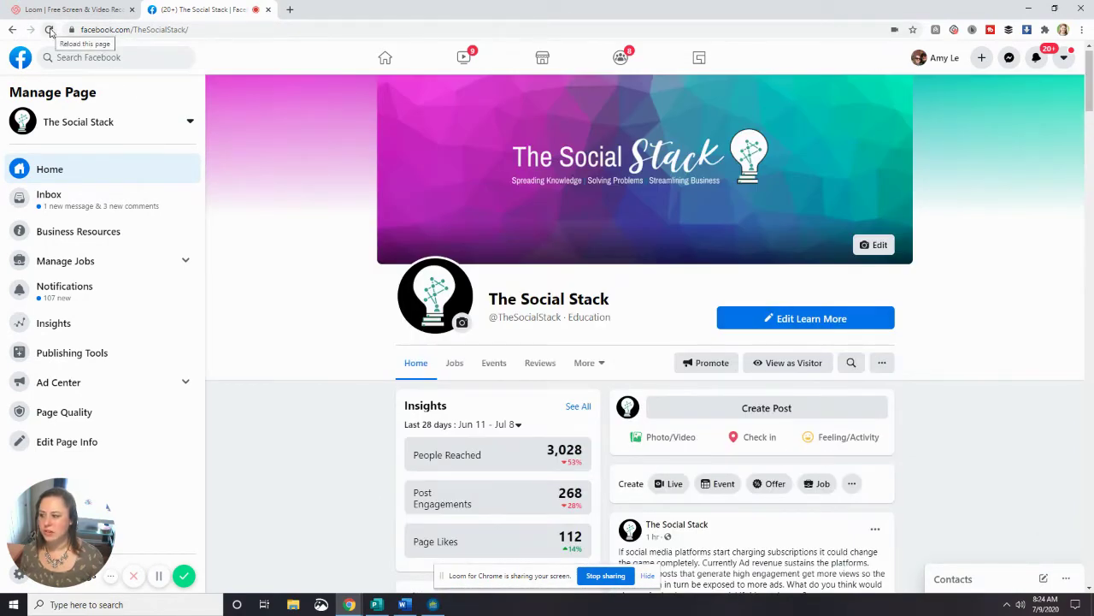
click(50, 31)
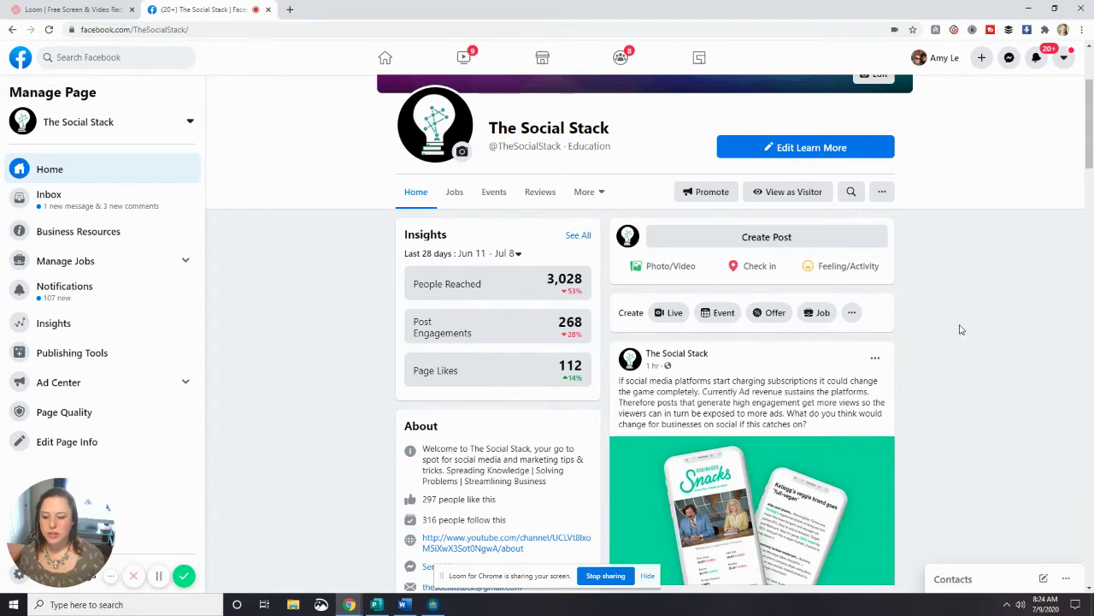
Pin the post about social media platforms charging subscriptions to the top of the page
scroll(962, 327, down, 2)
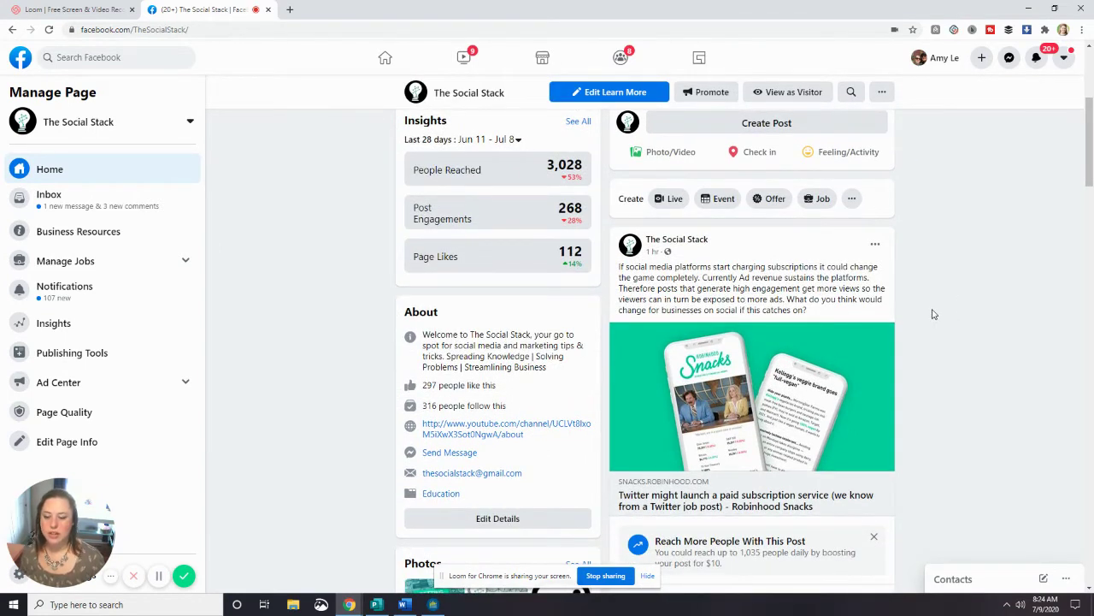
scroll(938, 297, down, 1)
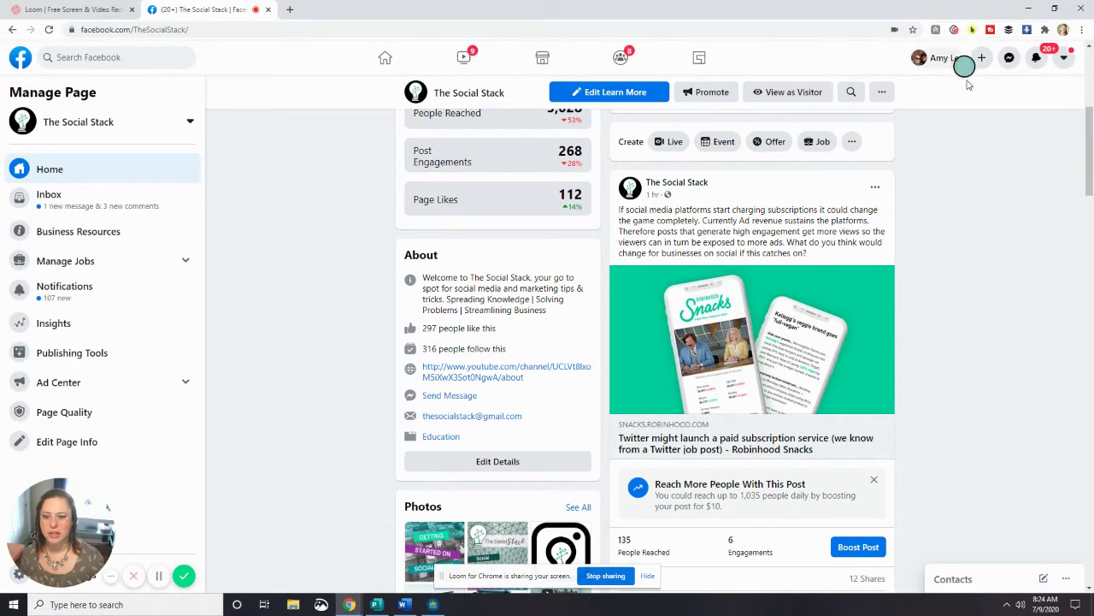
scroll(838, 334, down, 3)
scroll(826, 326, down, 8)
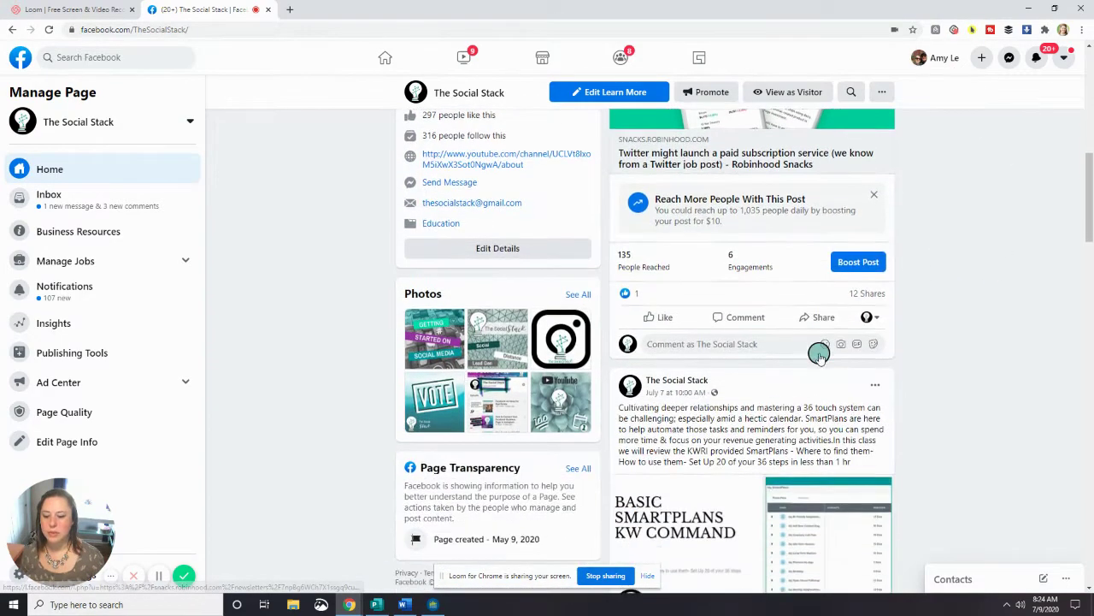
scroll(819, 355, up, 10)
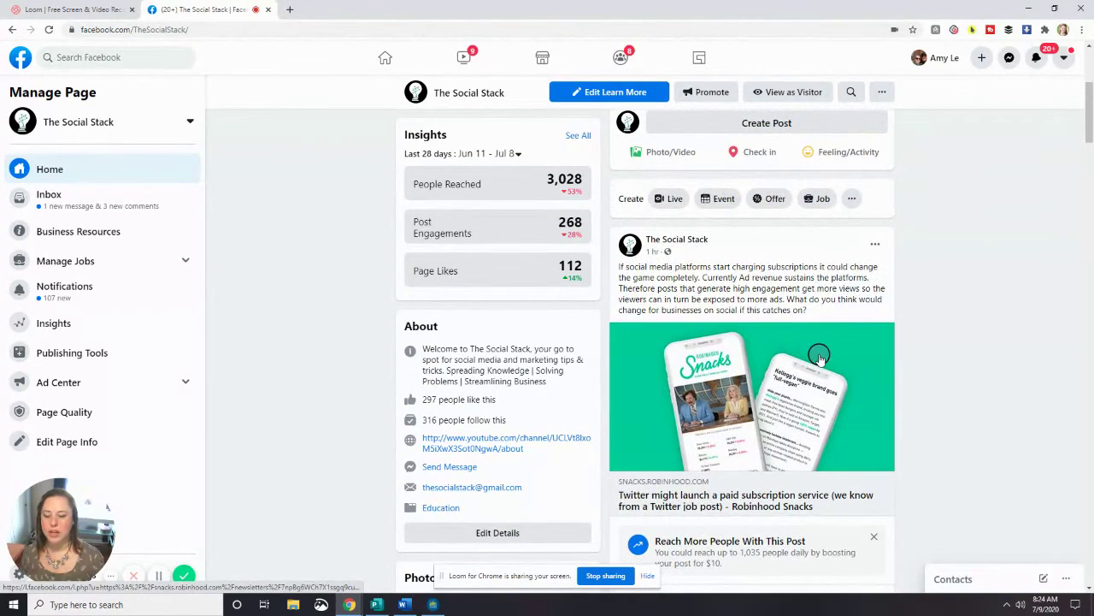
click(876, 247)
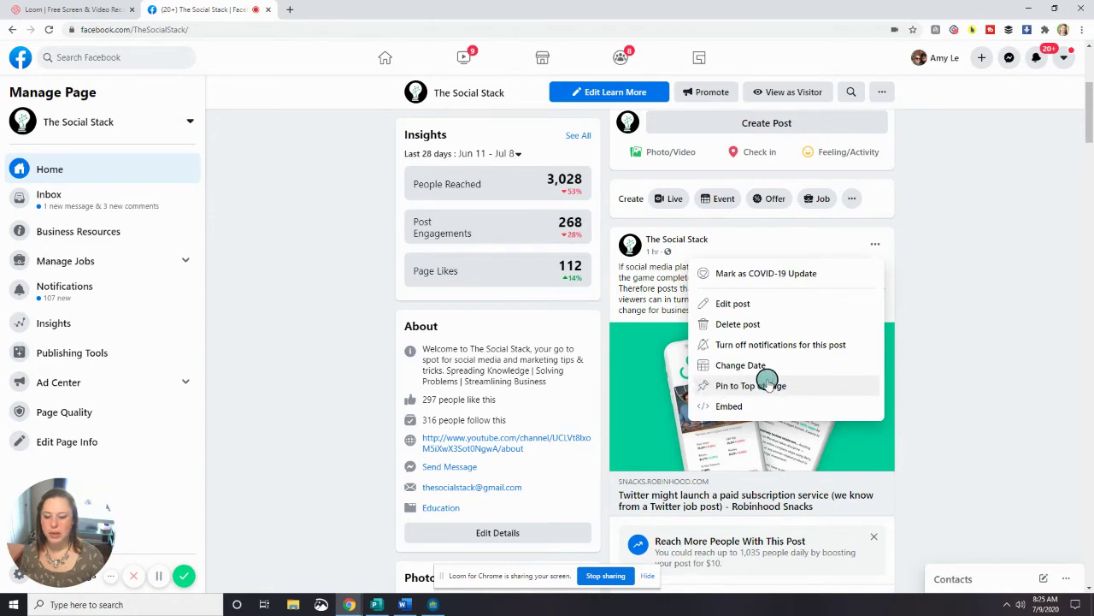
click(767, 384)
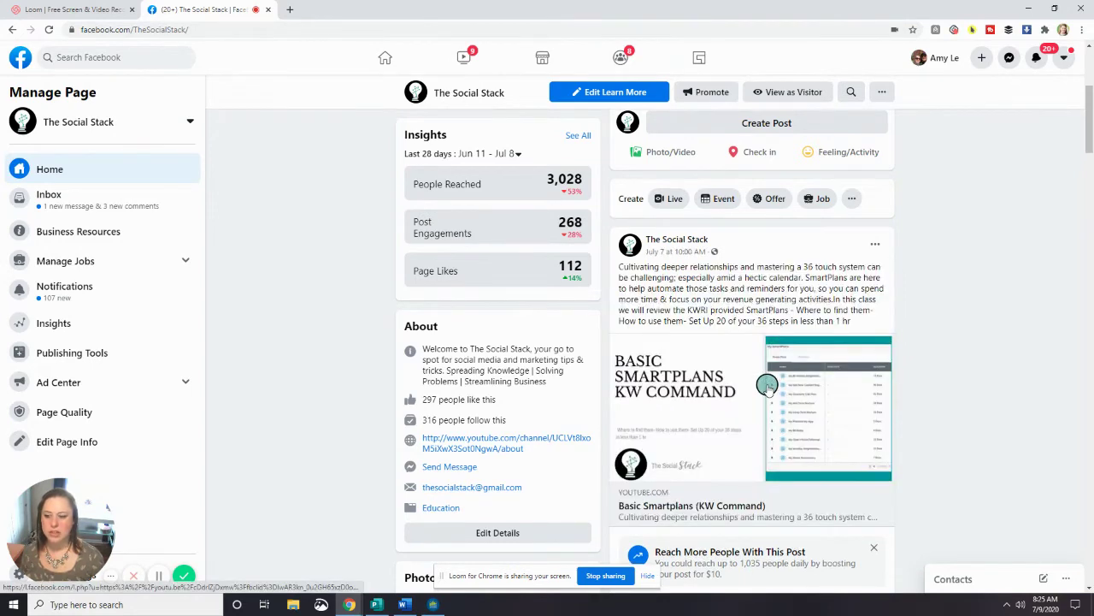
Reload the page and examine which post is pinned and which posts follow it in the feed
scroll(920, 413, up, 3)
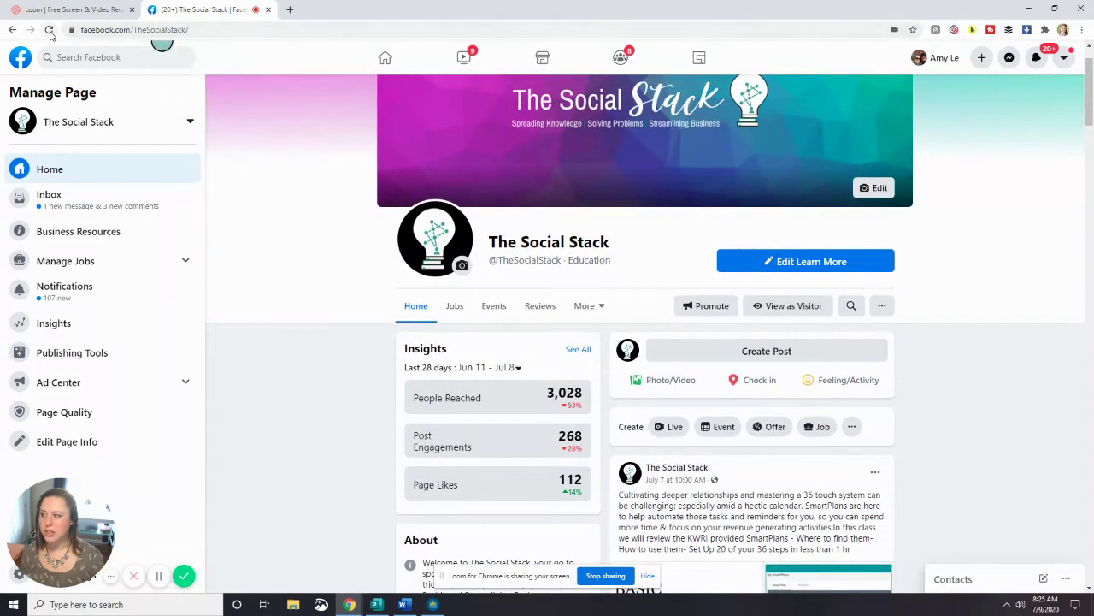
click(50, 32)
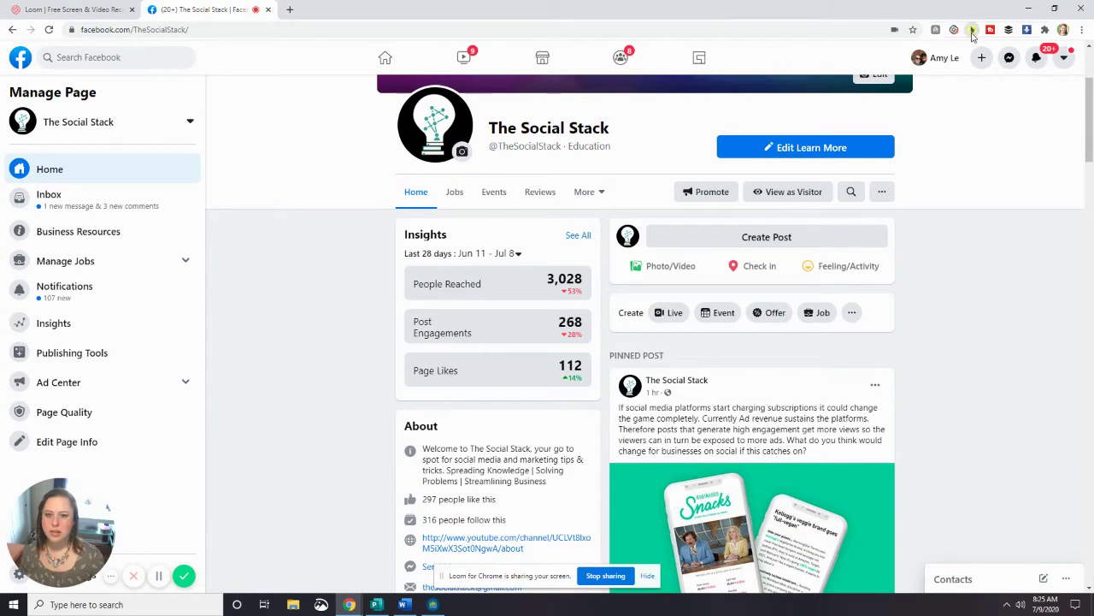
scroll(877, 342, down, 3)
scroll(872, 365, down, 3)
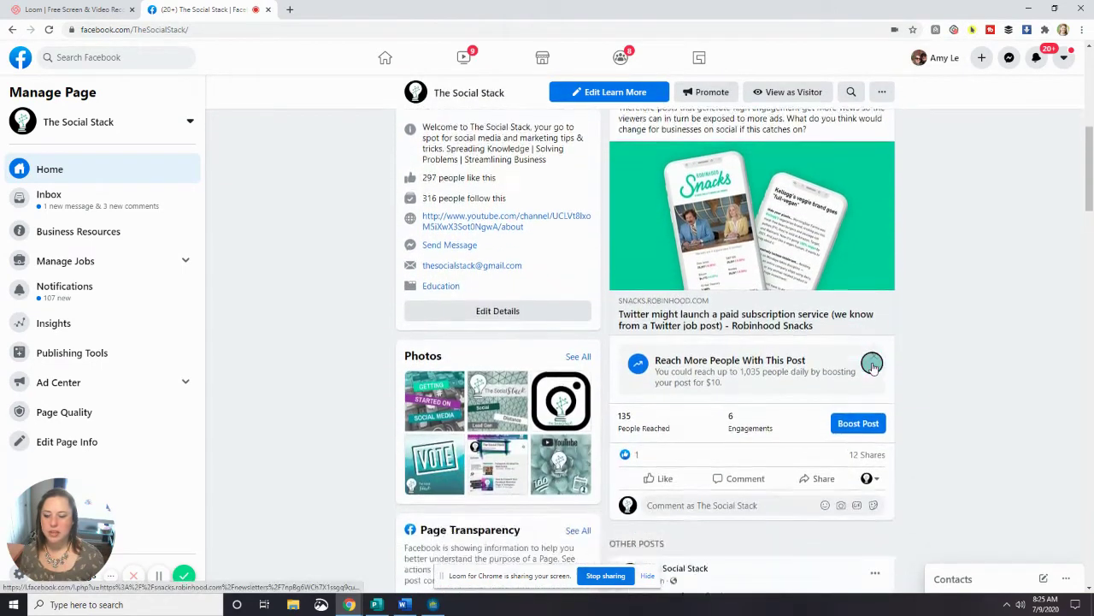
scroll(870, 364, up, 3)
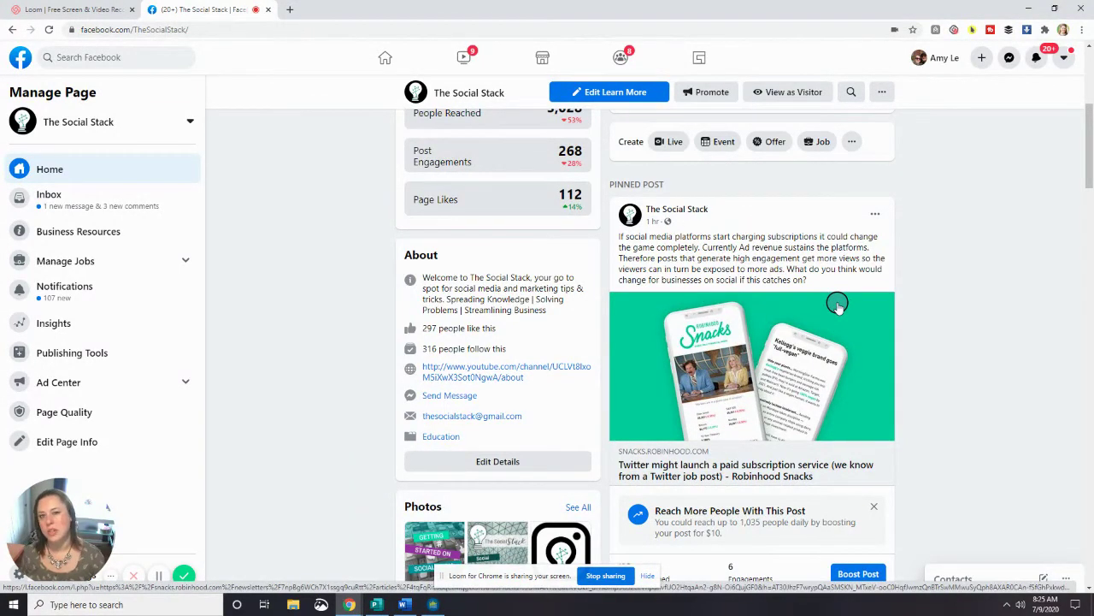
scroll(837, 304, down, 8)
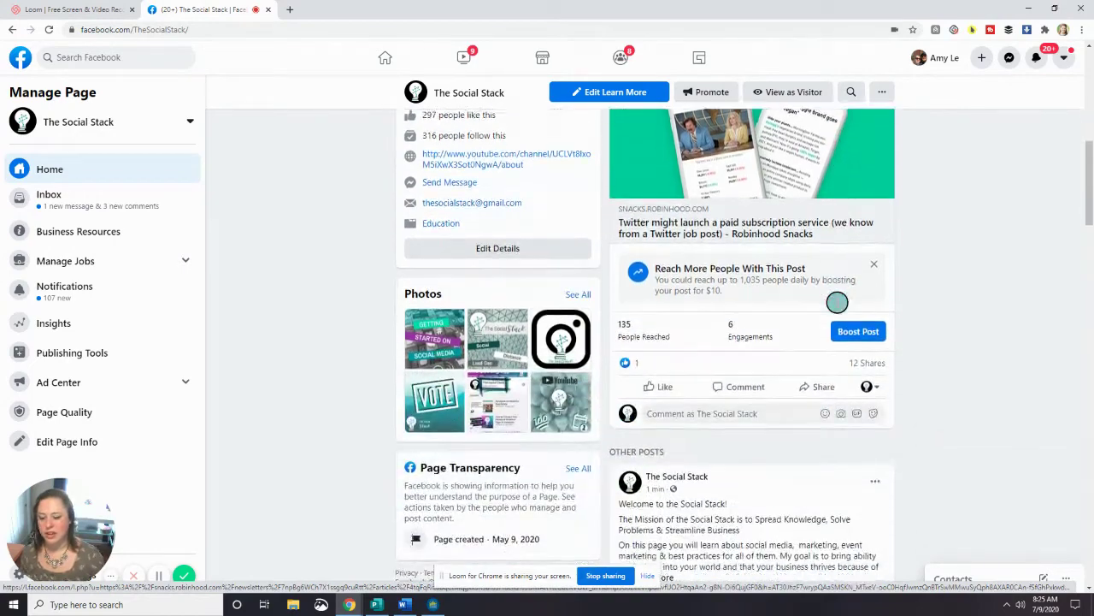
scroll(837, 303, up, 4)
scroll(844, 292, up, 2)
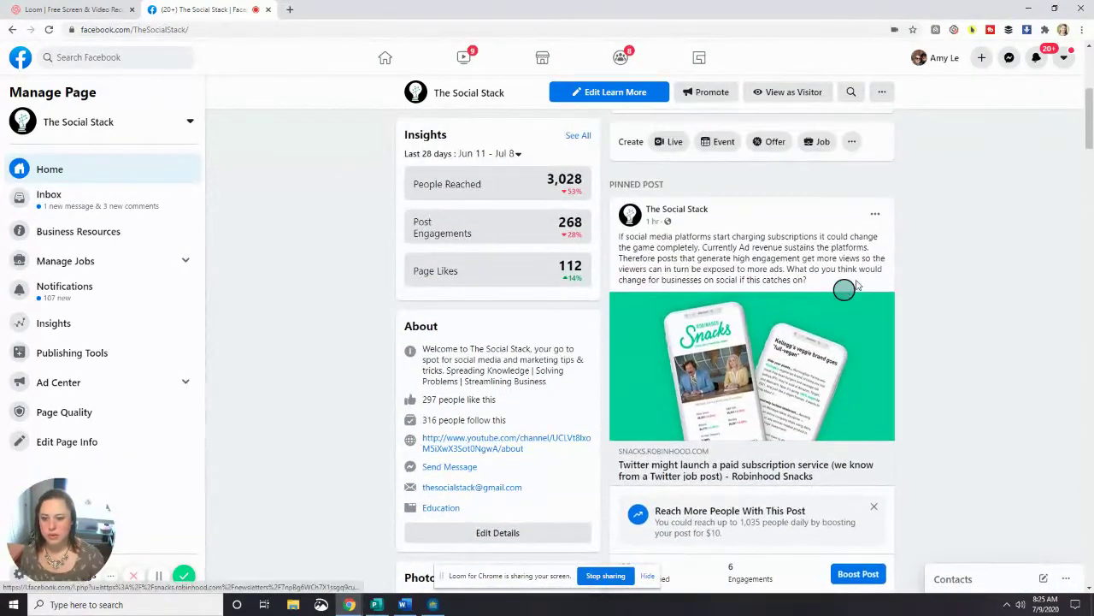
Unpin the post about social media subscriptions from the top of the page and play the welcome post's GIF
click(875, 216)
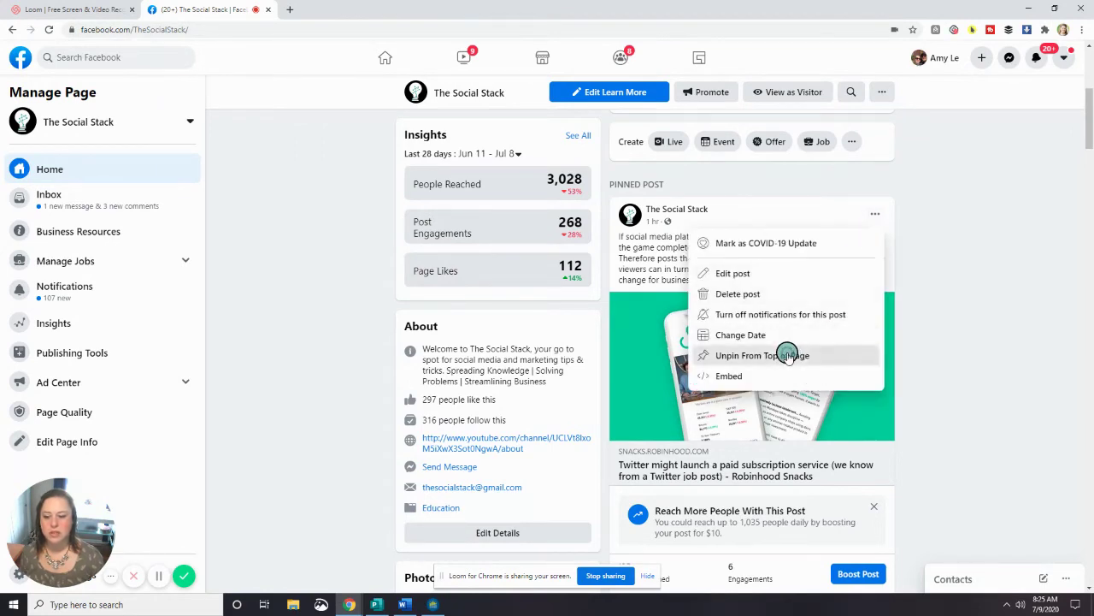
click(787, 355)
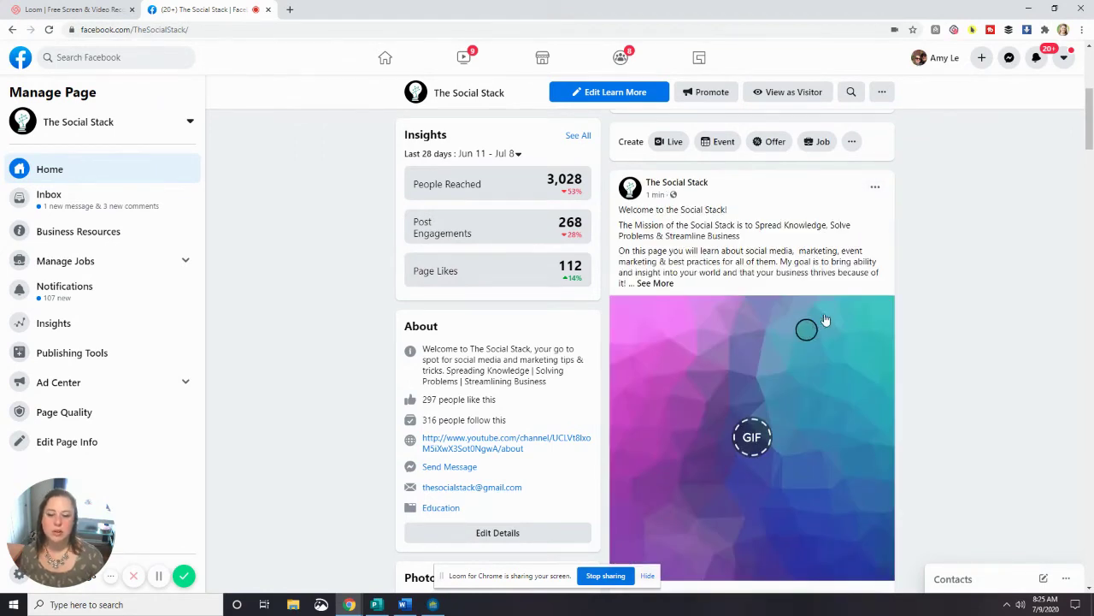
click(735, 458)
scroll(943, 377, down, 2)
scroll(943, 377, down, 6)
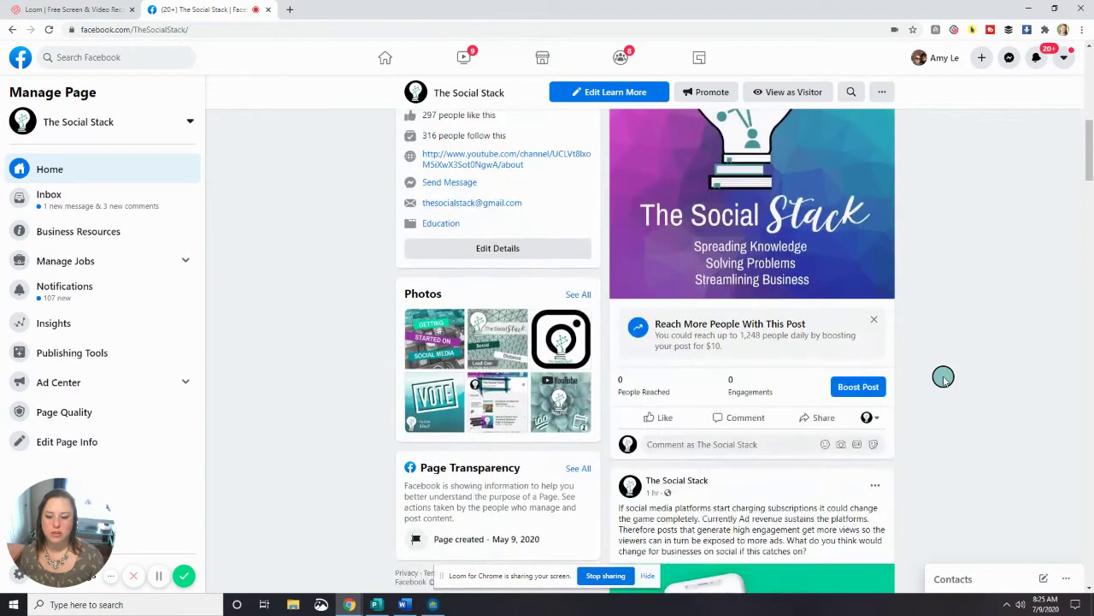
scroll(943, 377, down, 1)
scroll(943, 374, up, 3)
scroll(816, 379, up, 7)
scroll(829, 353, up, 2)
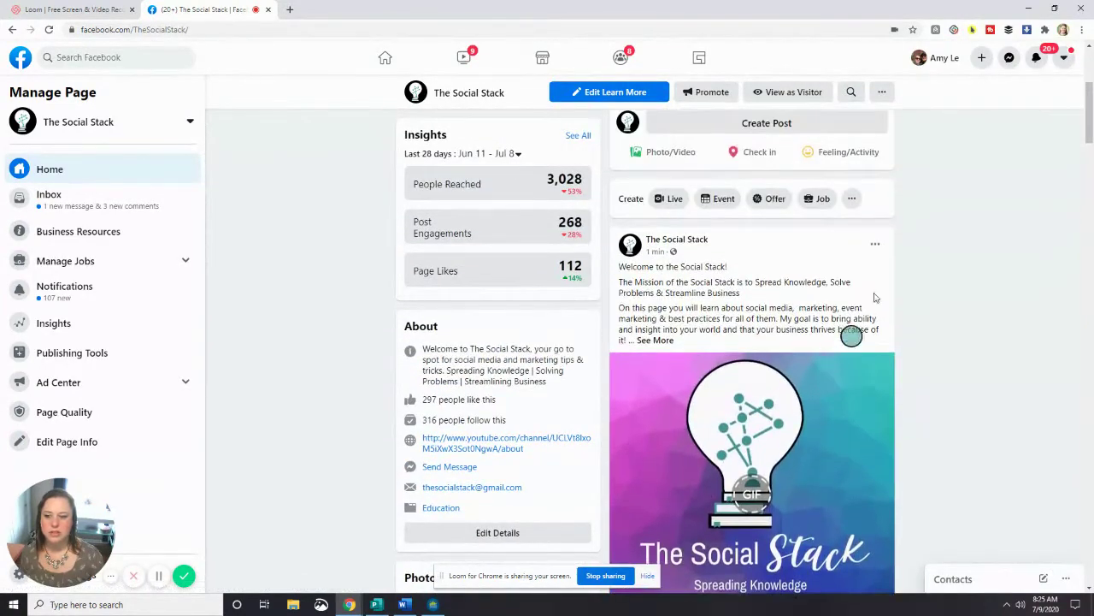
Pin the "Welcome to the Social Stack!" post to the top of the page and reload the page
click(873, 245)
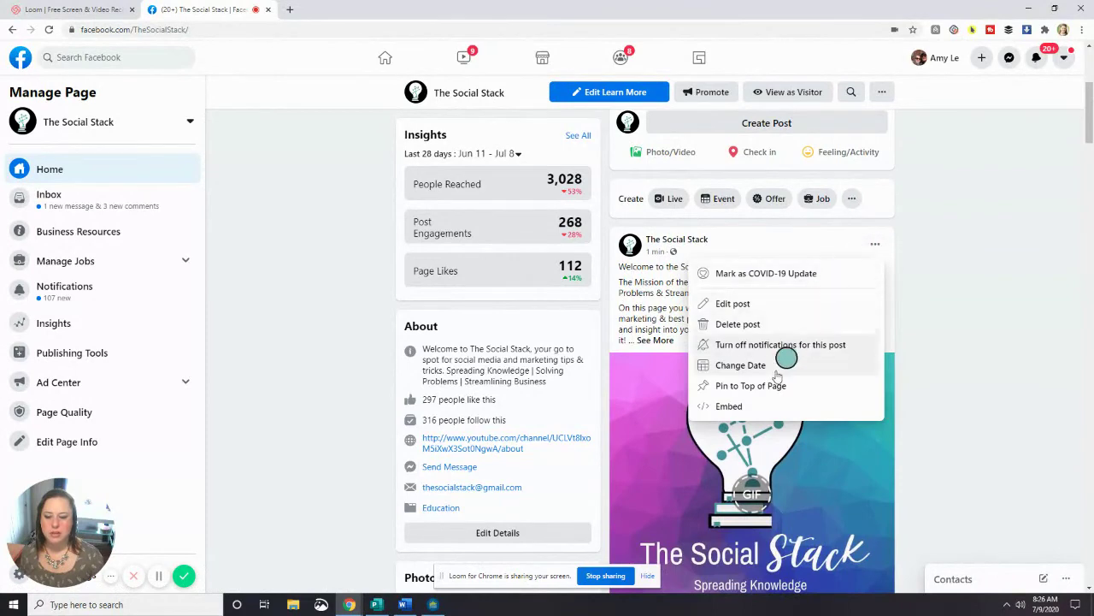
click(762, 383)
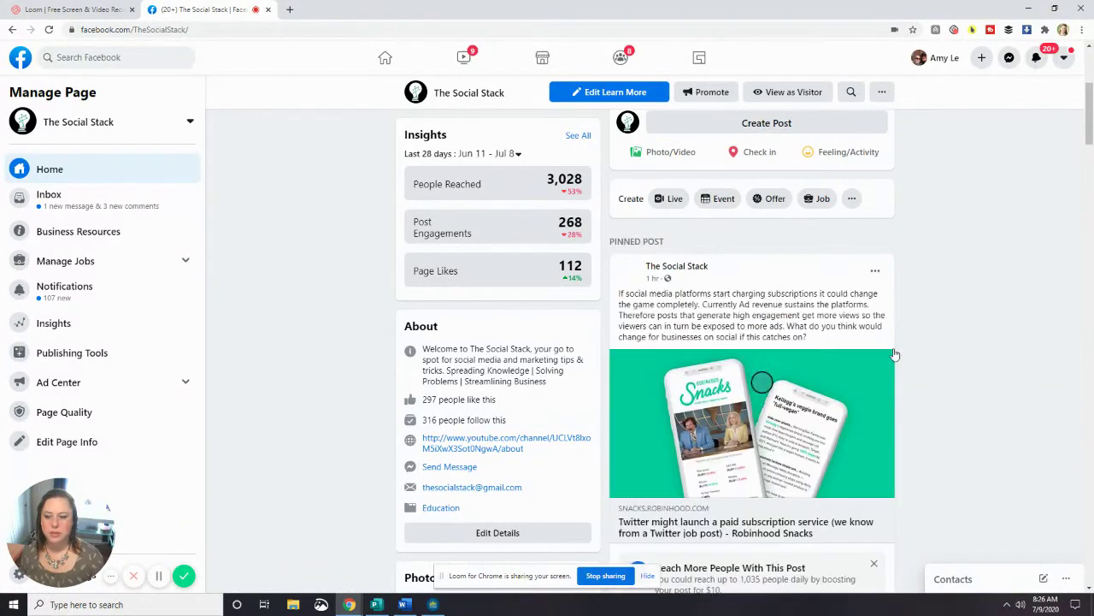
click(949, 335)
scroll(948, 335, down, 2)
scroll(949, 334, up, 3)
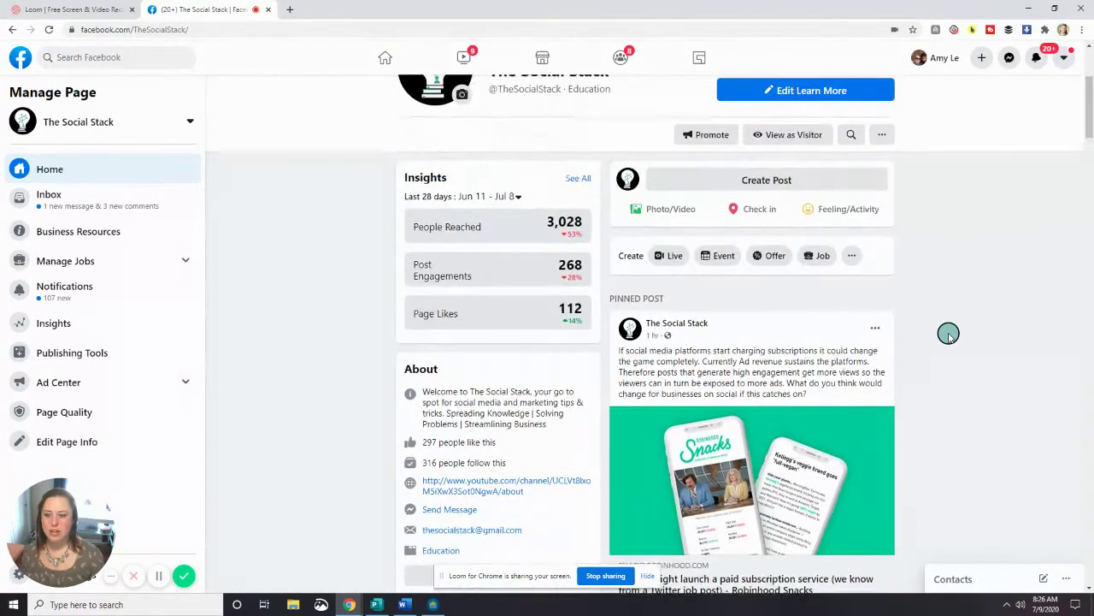
click(49, 29)
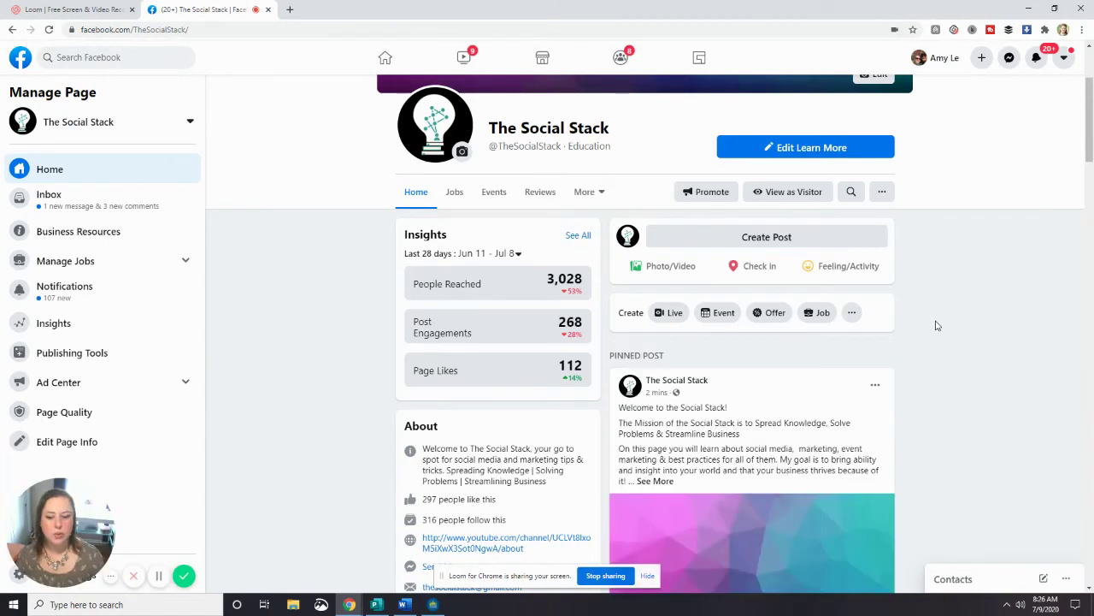
Expand the full text of the pinned welcome post and review it down to its image
scroll(936, 325, down, 2)
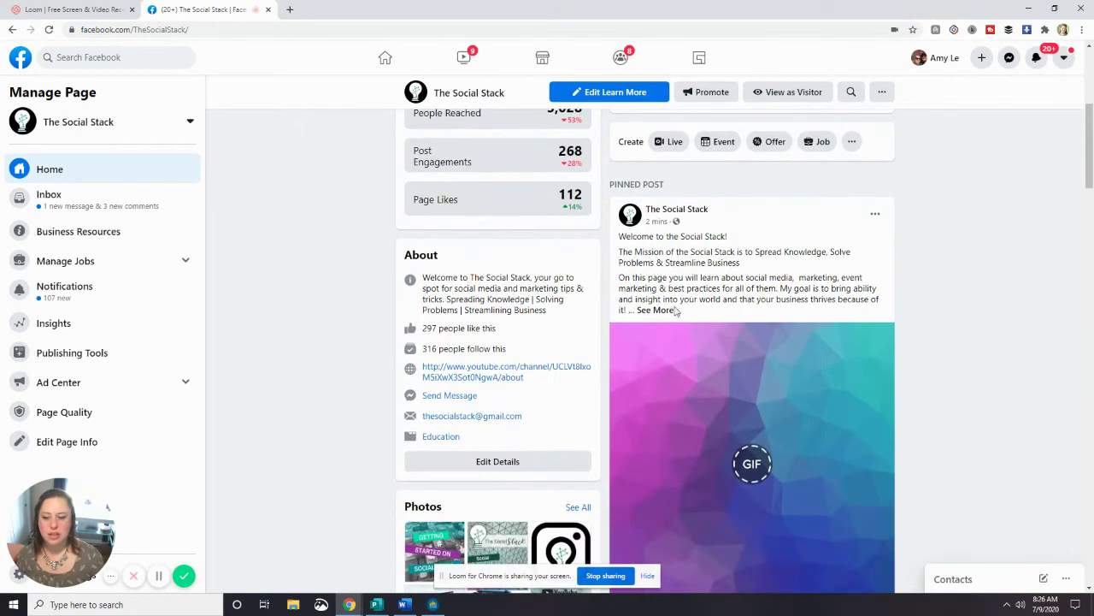
click(657, 310)
scroll(804, 324, down, 3)
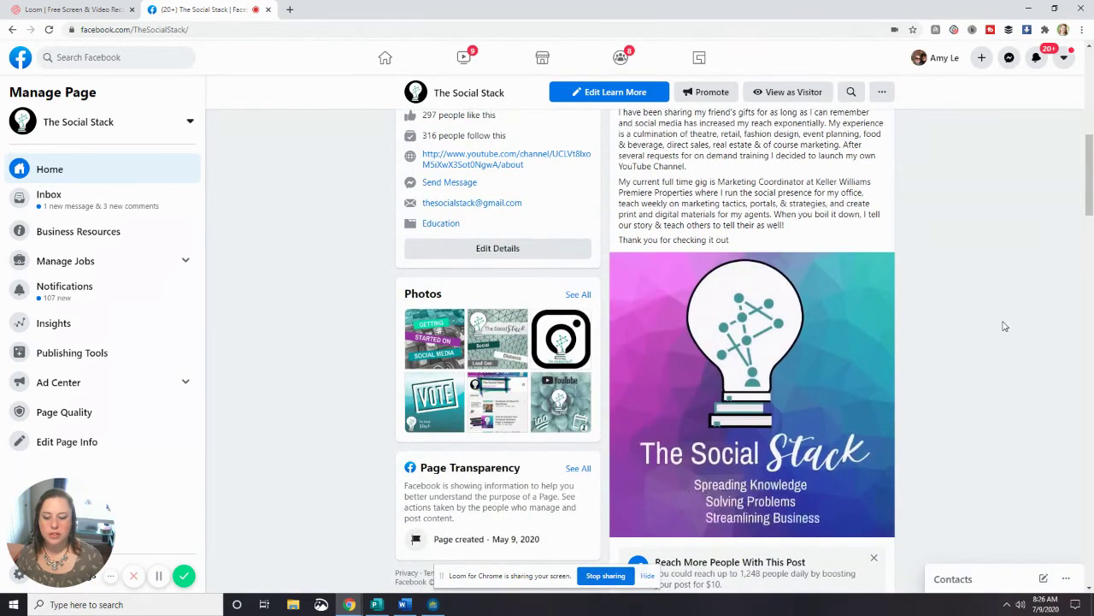
scroll(1004, 326, down, 1)
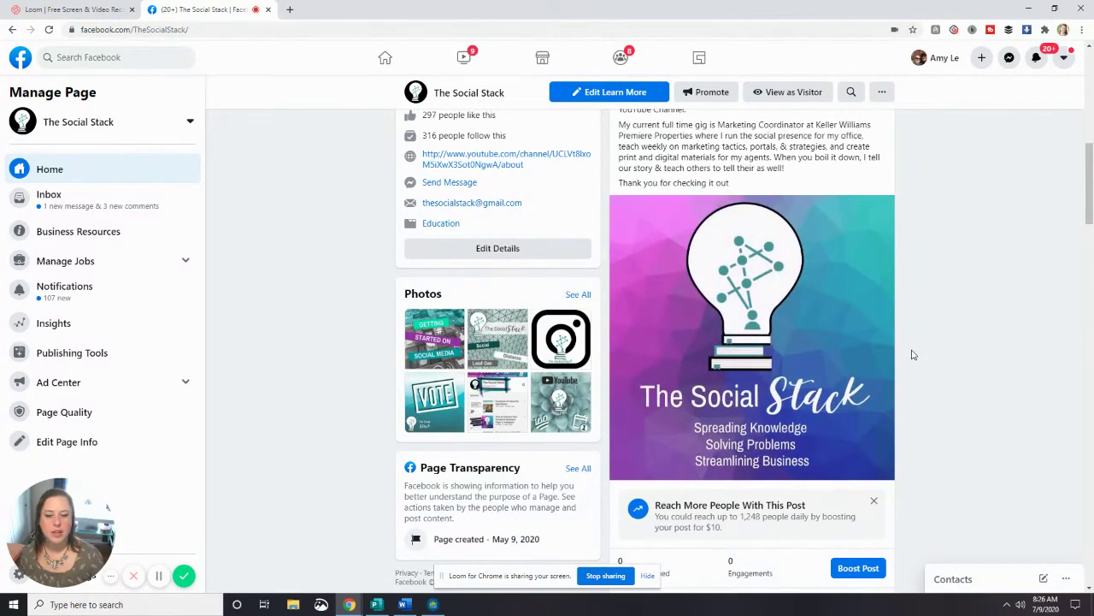
scroll(906, 354, up, 4)
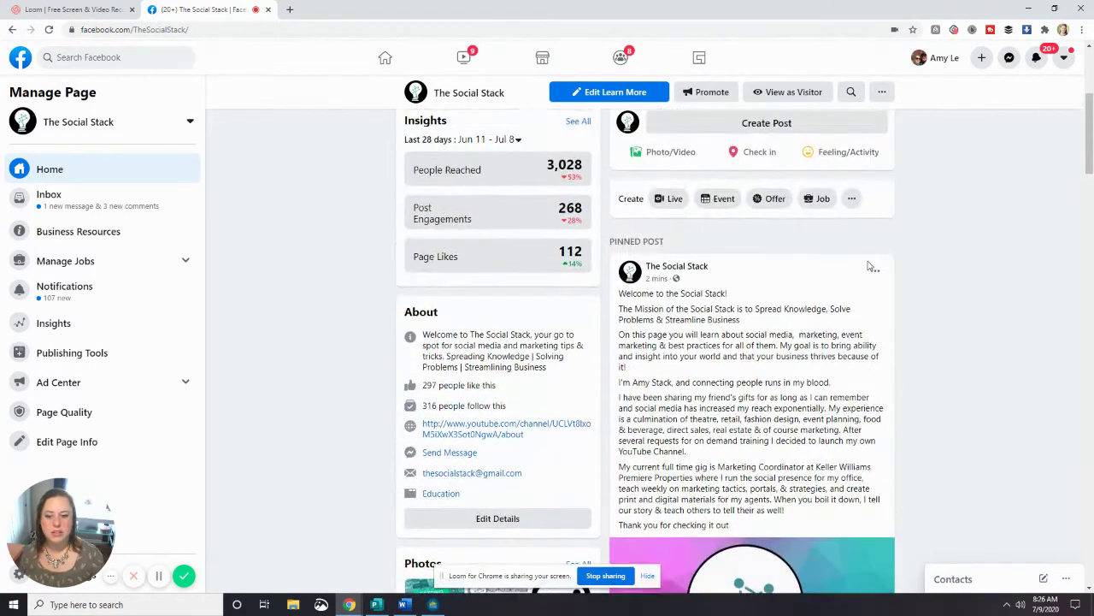
Check the pinned welcome post's available actions without choosing any, and look over its text and image again
click(875, 271)
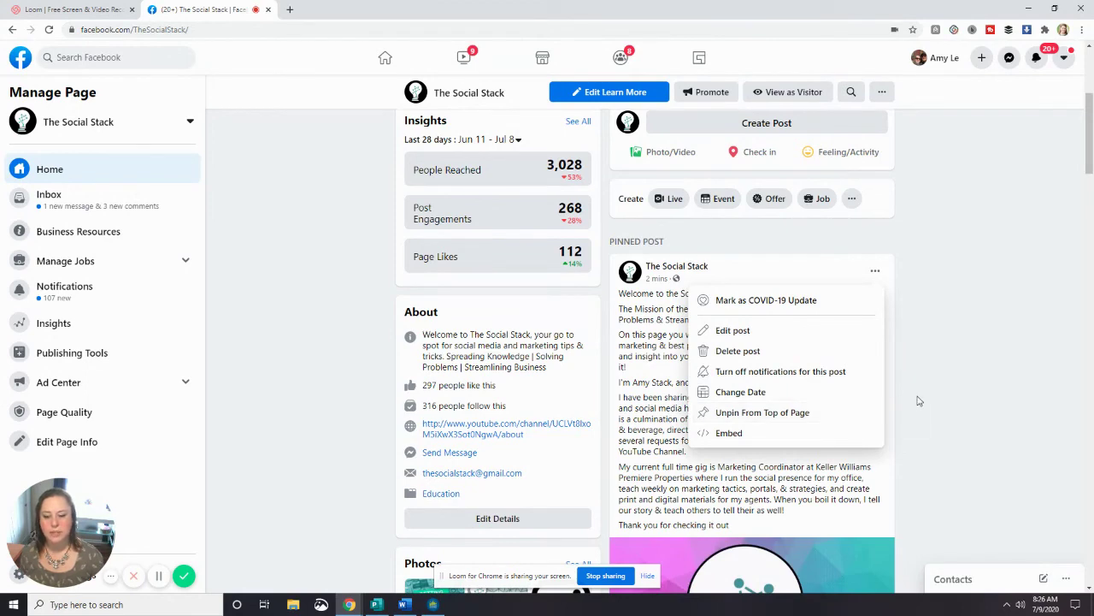
click(944, 380)
scroll(902, 343, down, 2)
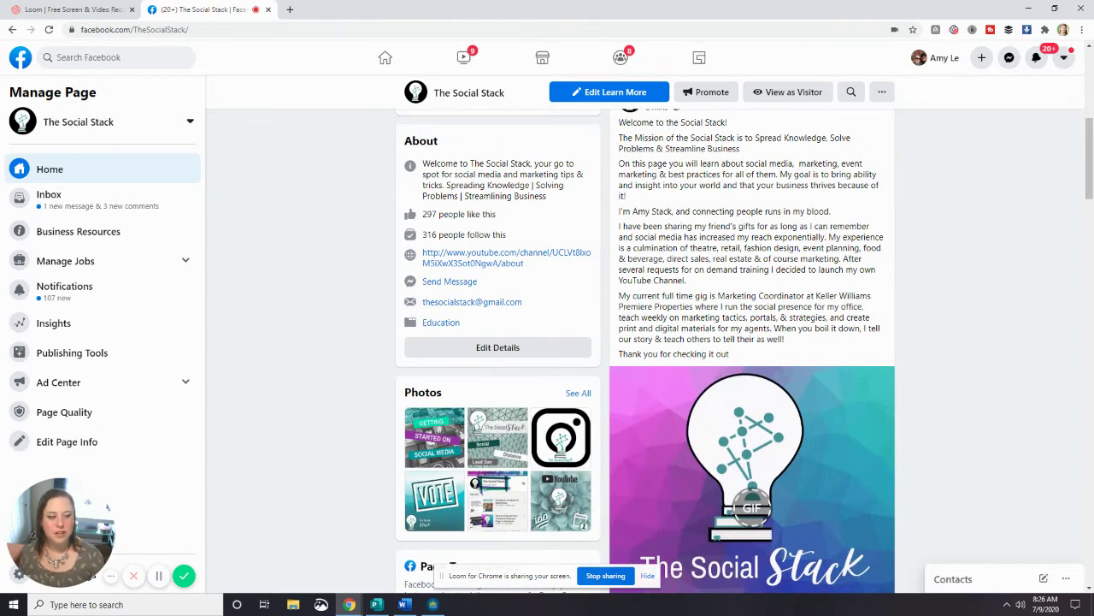
scroll(953, 340, down, 1)
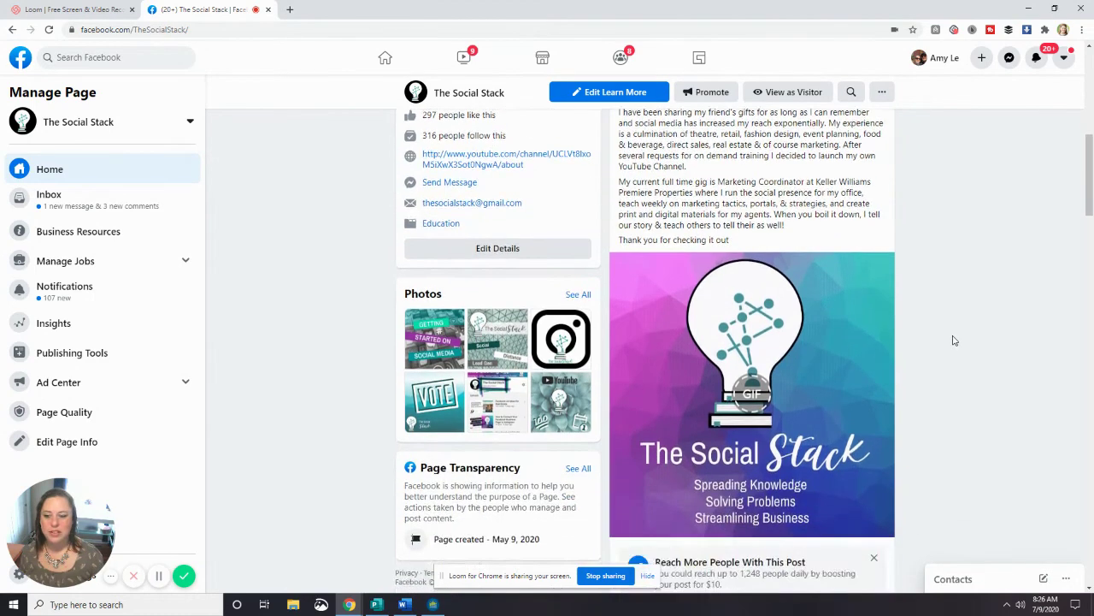
scroll(849, 330, up, 2)
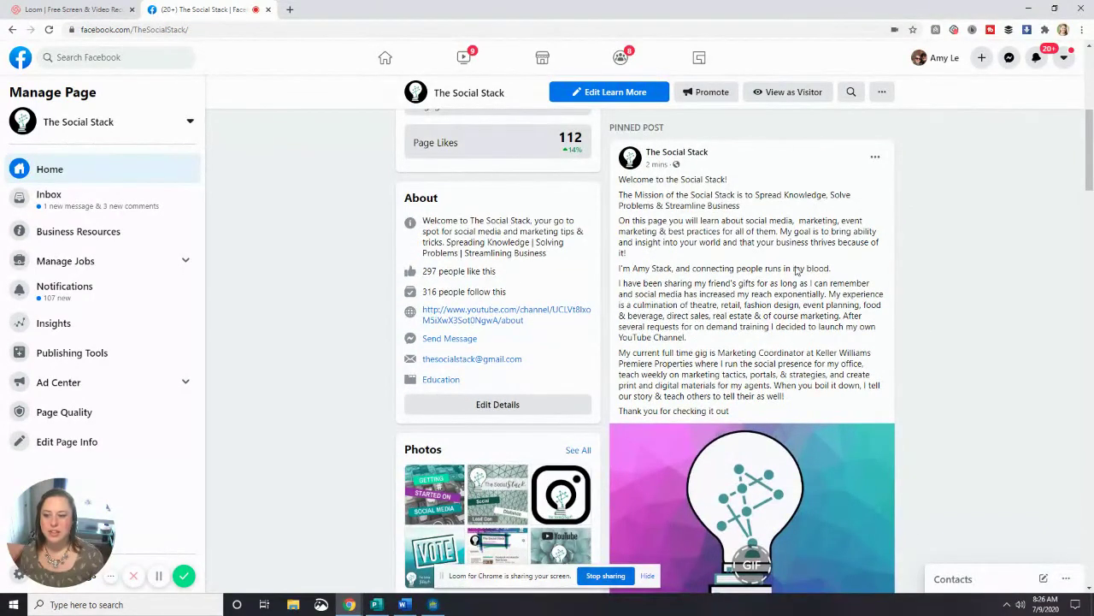
scroll(997, 307, down, 2)
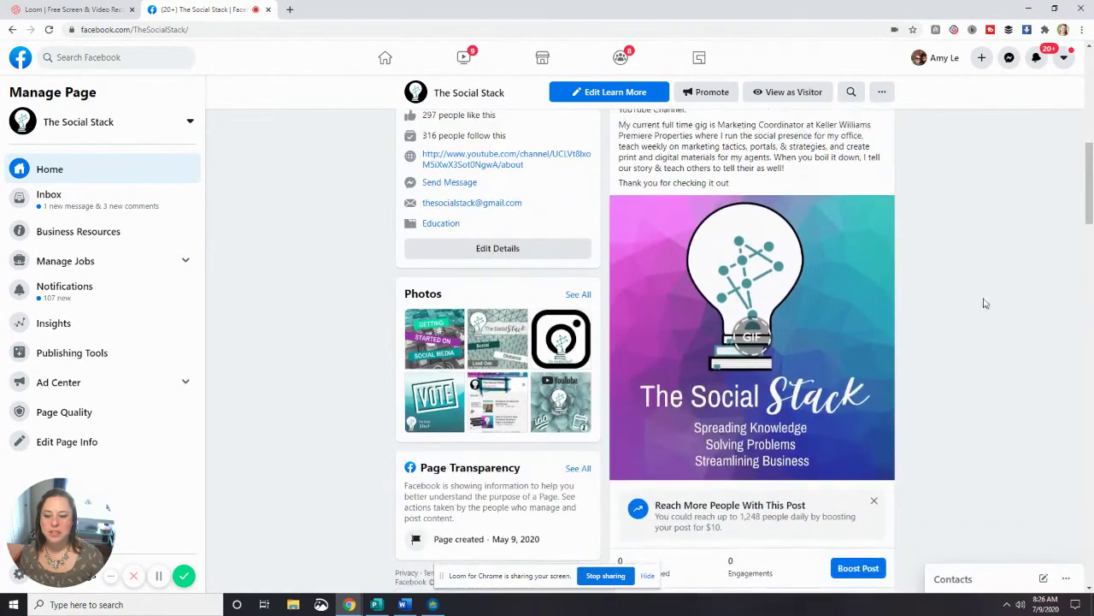